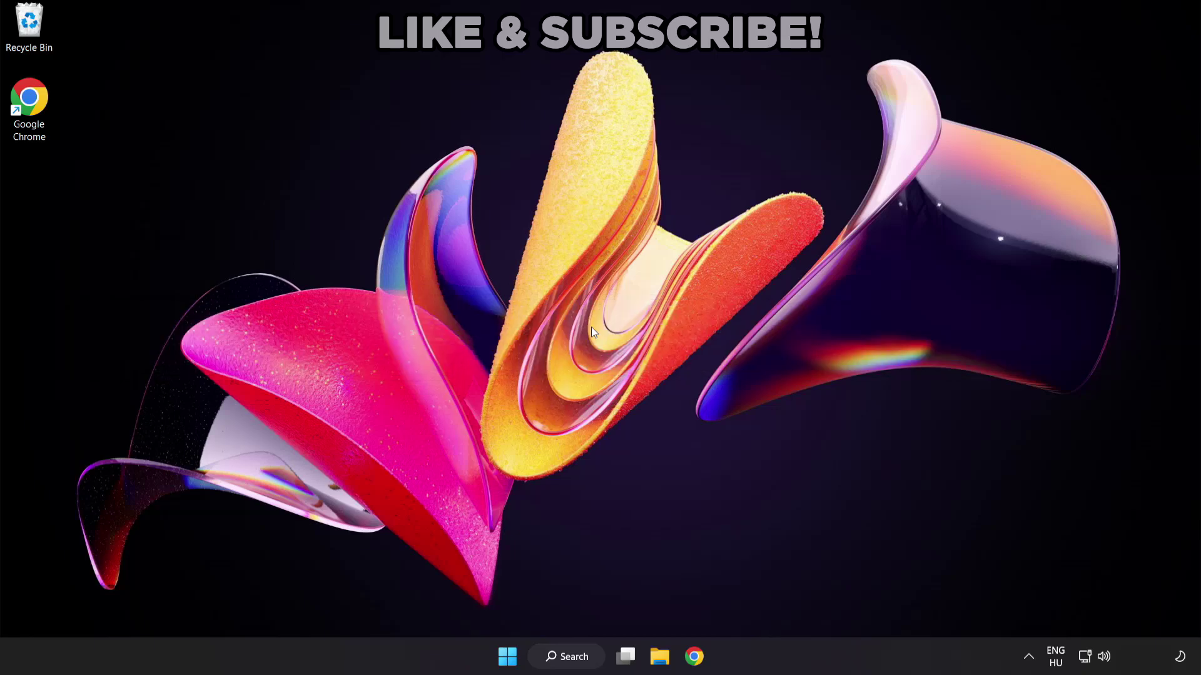
# - Search Windows for 'device manager' and launch Device Manager from the results
pyautogui.click(576, 663)
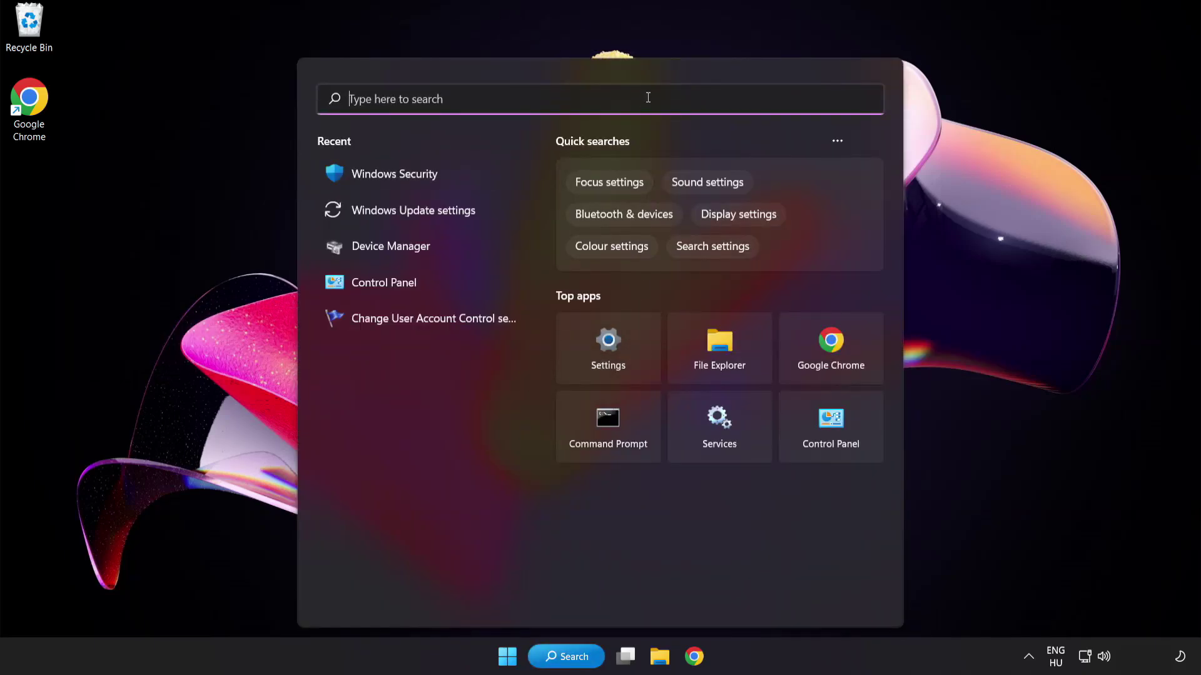
pyautogui.write('device ma')
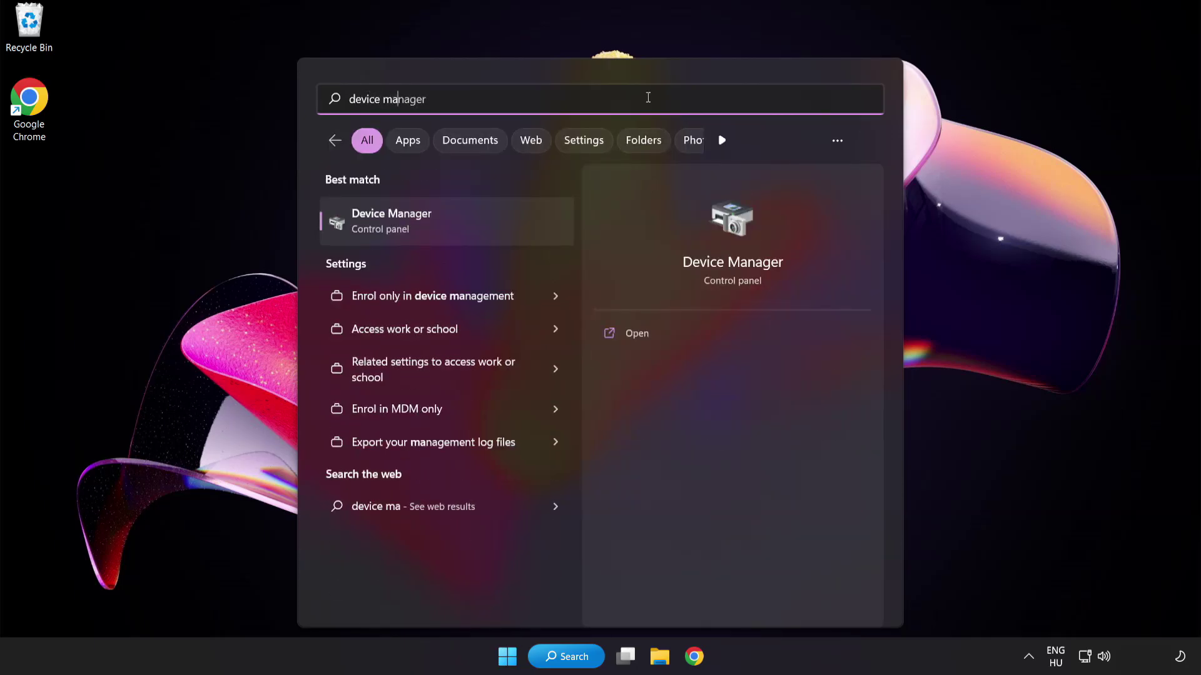
pyautogui.write('nager')
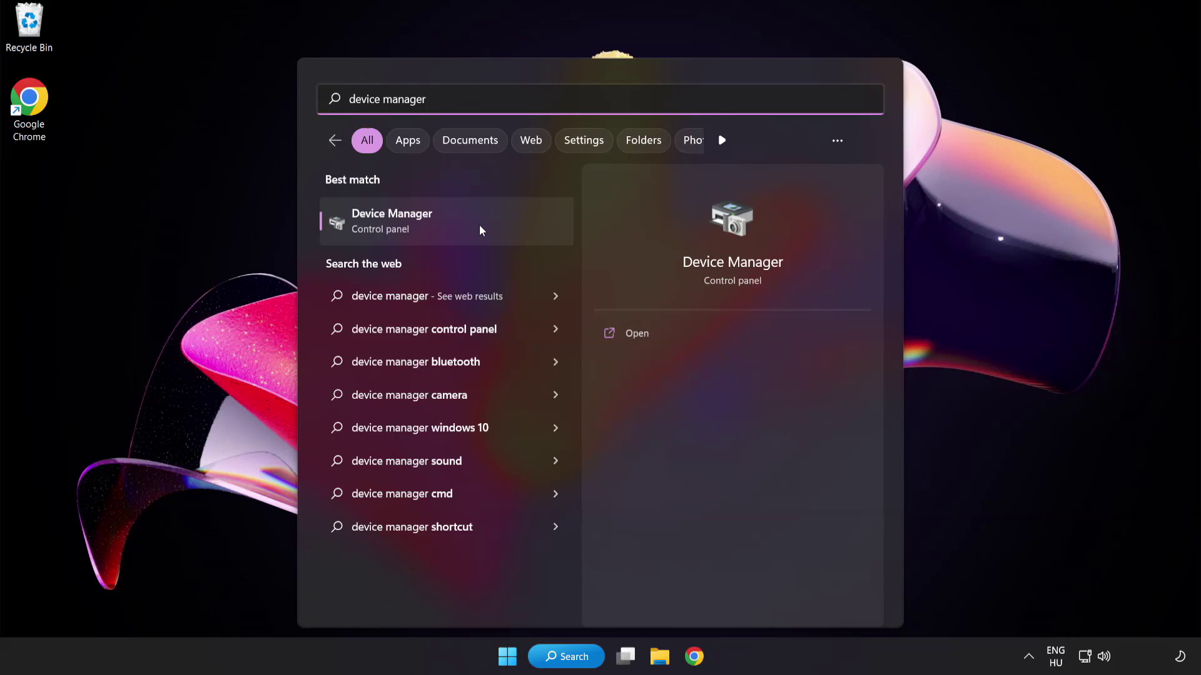
pyautogui.click(480, 226)
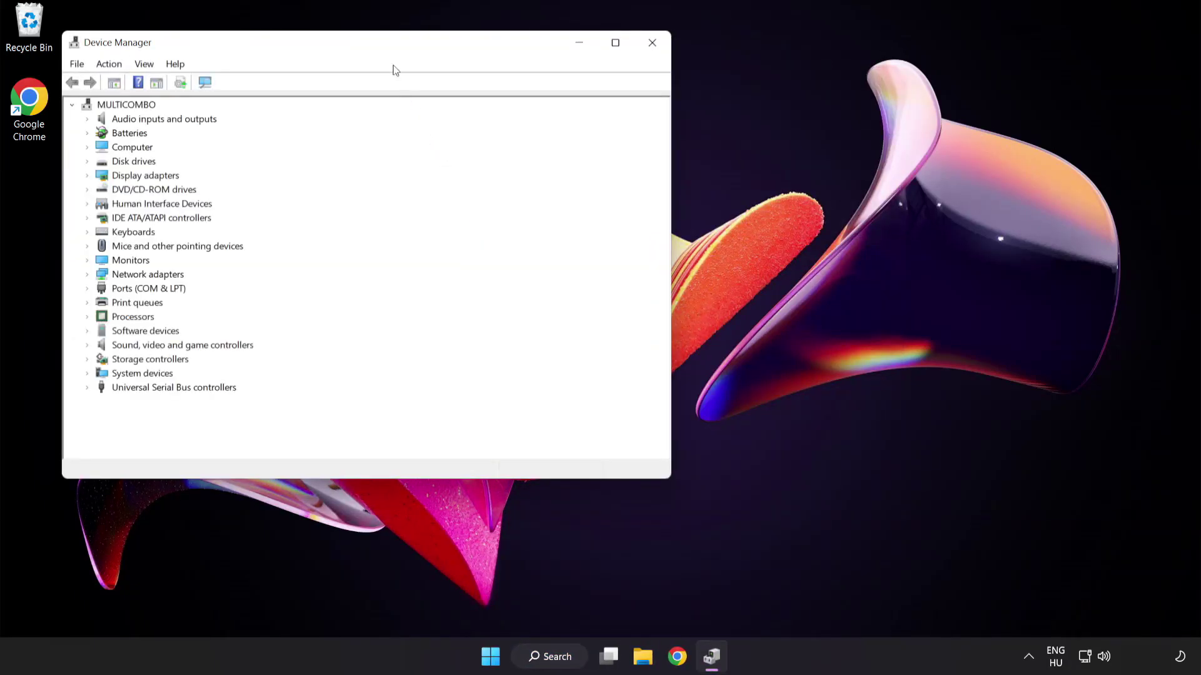
# - Expand Display adapters and bring up the driver options for the VMware SVGA 3D adapter
pyautogui.moveTo(388, 45); pyautogui.dragTo(588, 125)
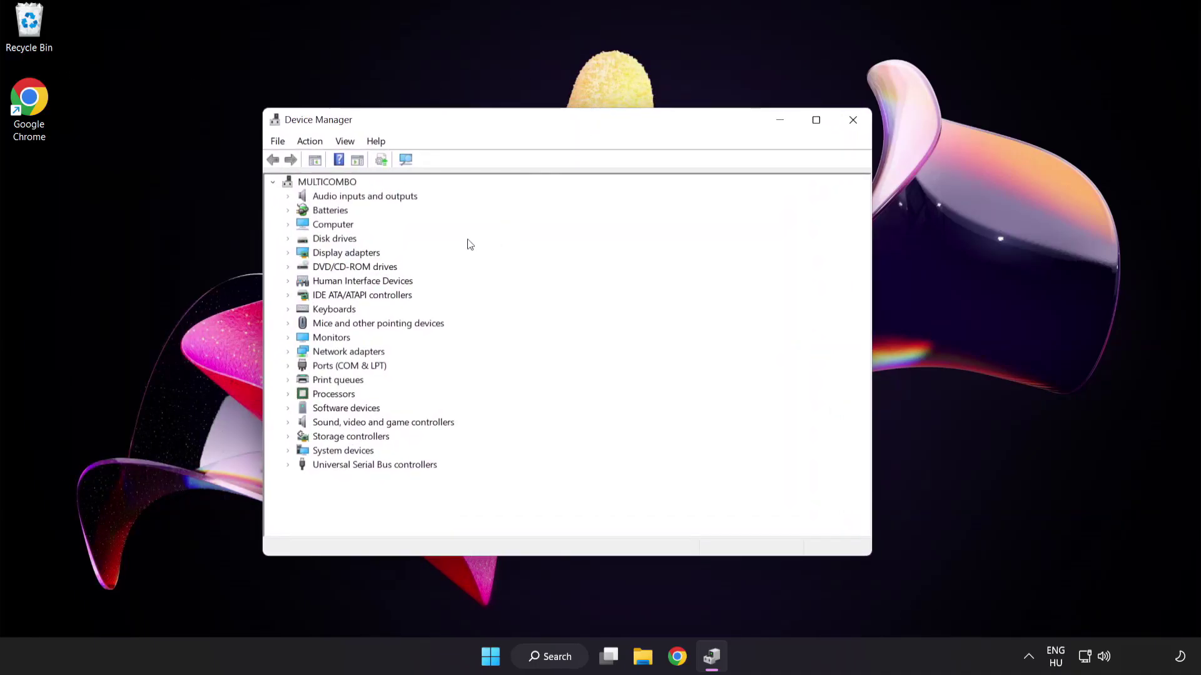
pyautogui.click(371, 256)
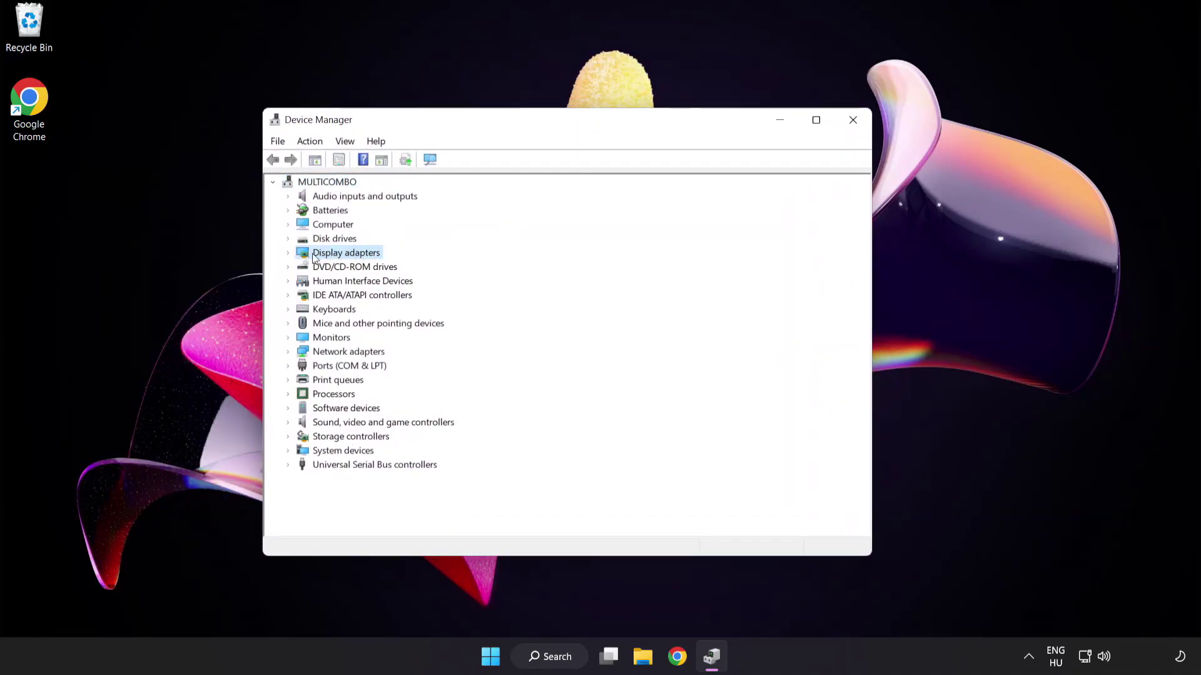
pyautogui.click(288, 253)
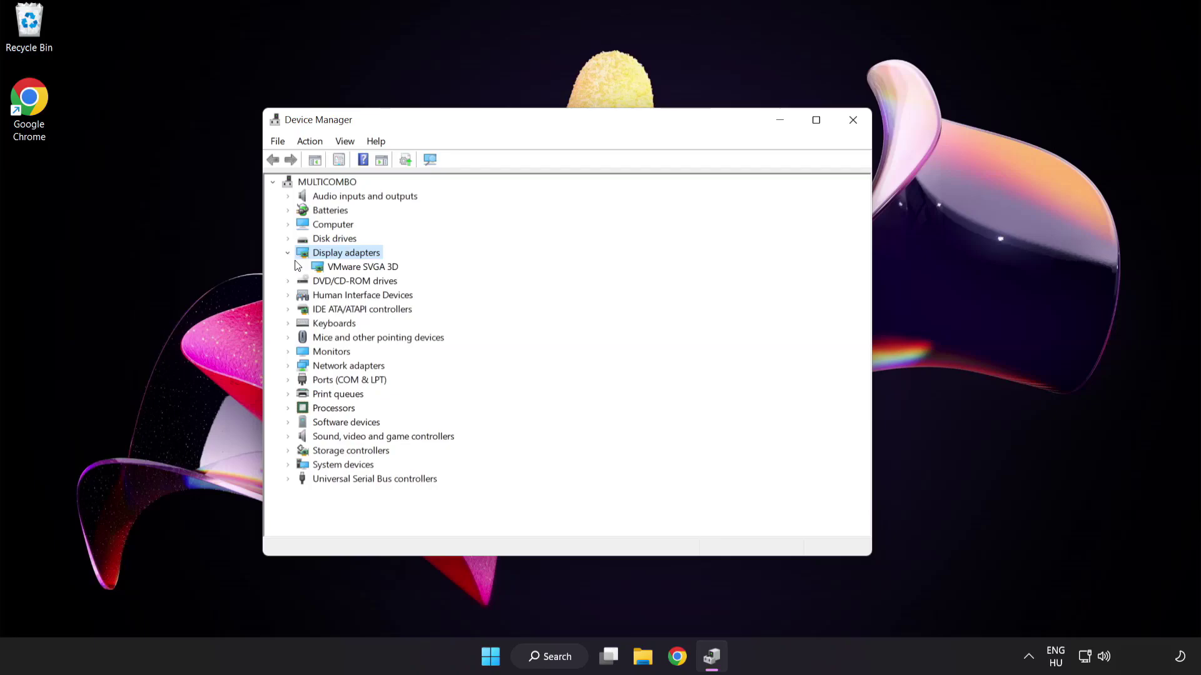
pyautogui.click(317, 269)
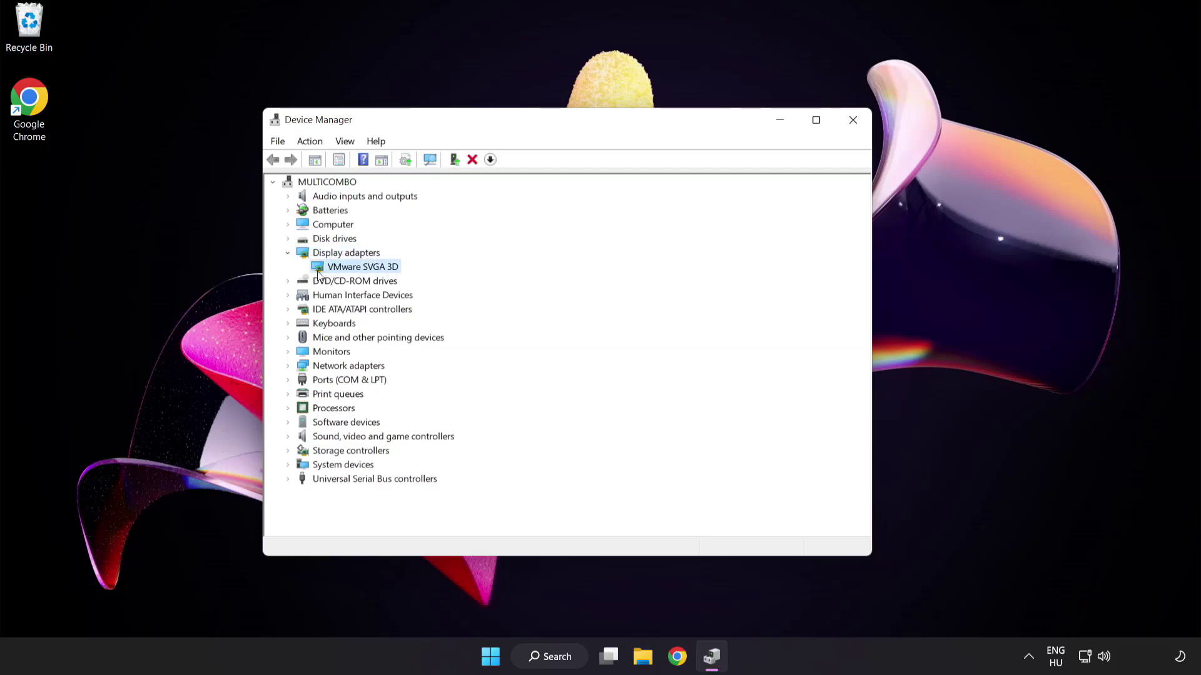
pyautogui.rightClick(353, 268)
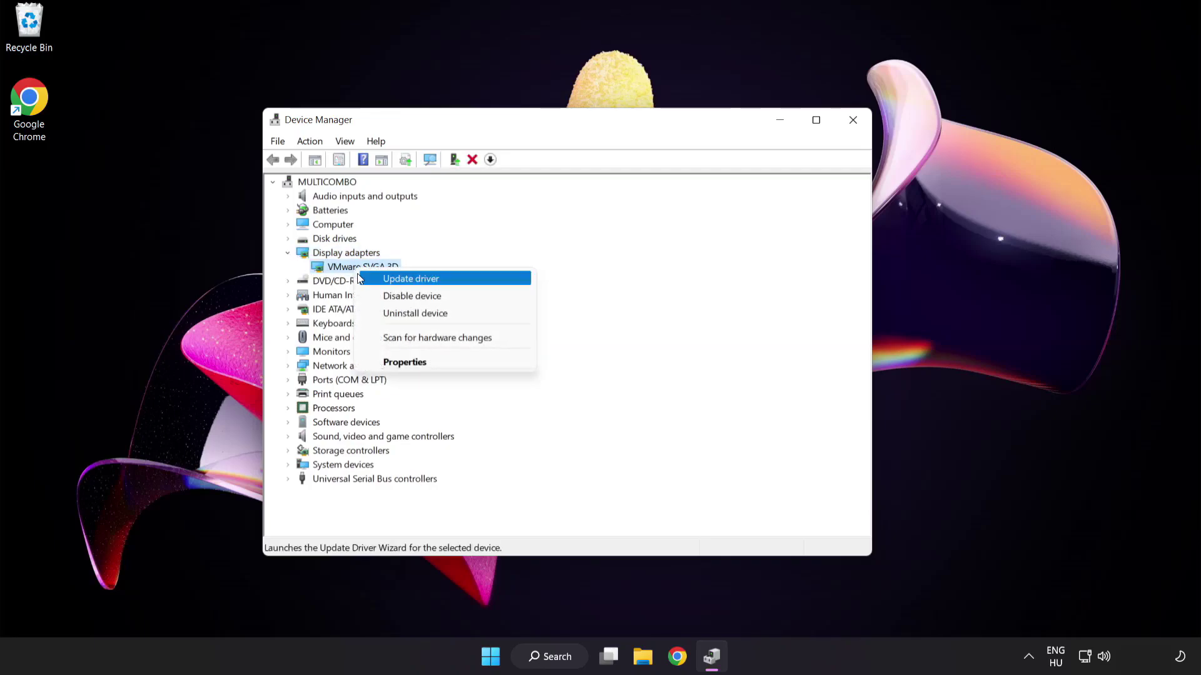
# - Update the VMware SVGA 3D driver by automatic search, then dismiss the 'best driver already installed' result
pyautogui.click(466, 279)
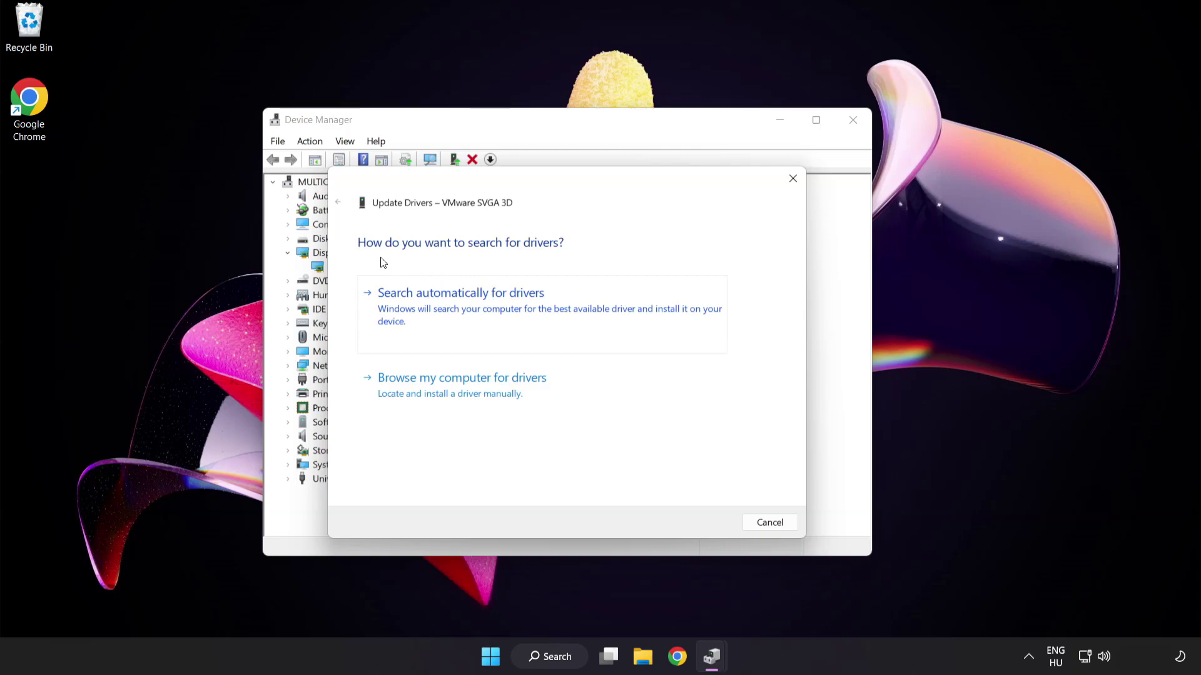
pyautogui.click(523, 308)
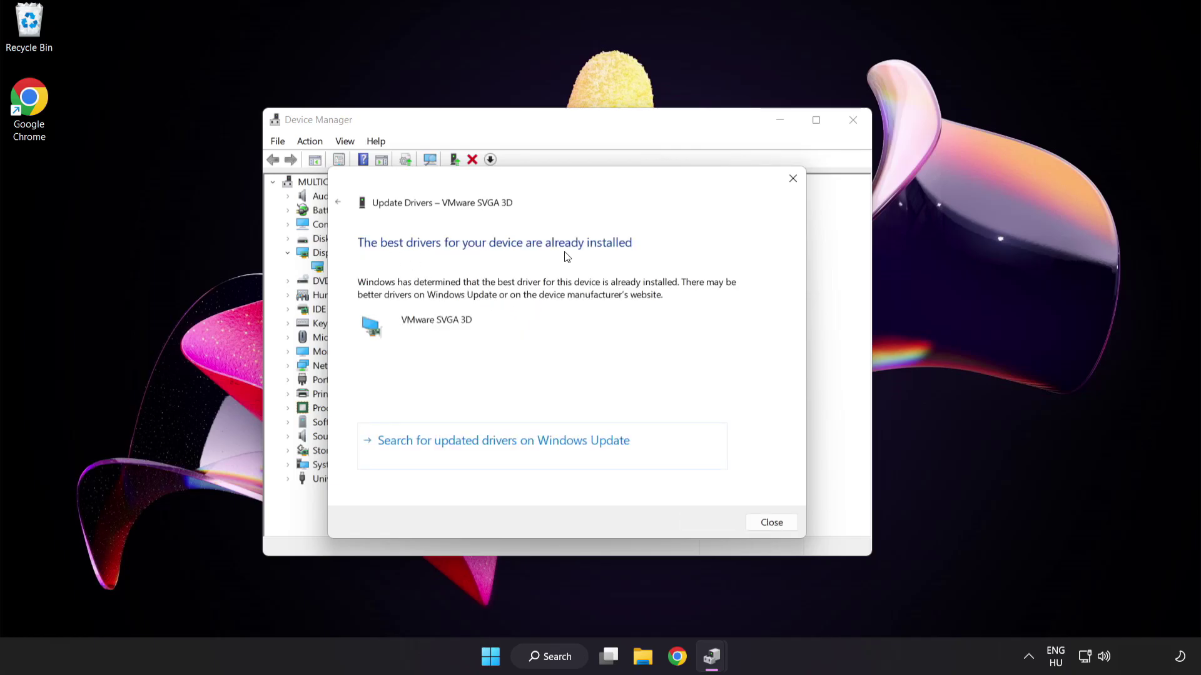
pyautogui.click(770, 524)
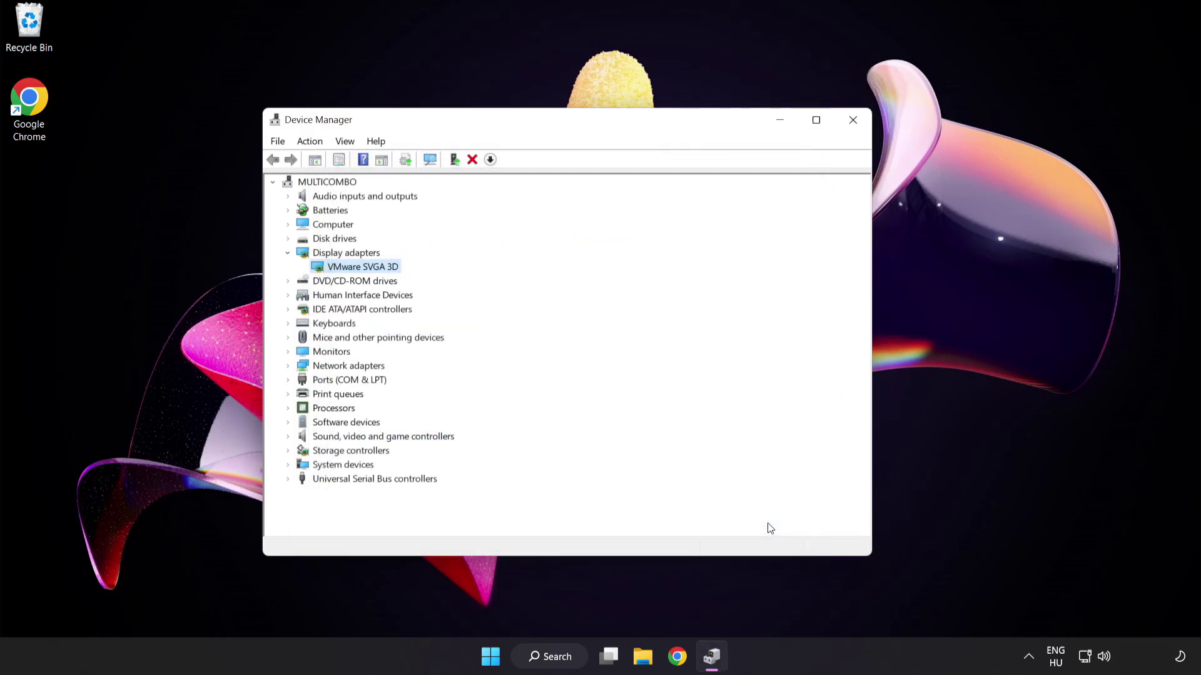
# - Close Device Manager and search Windows for 'update'
pyautogui.click(853, 122)
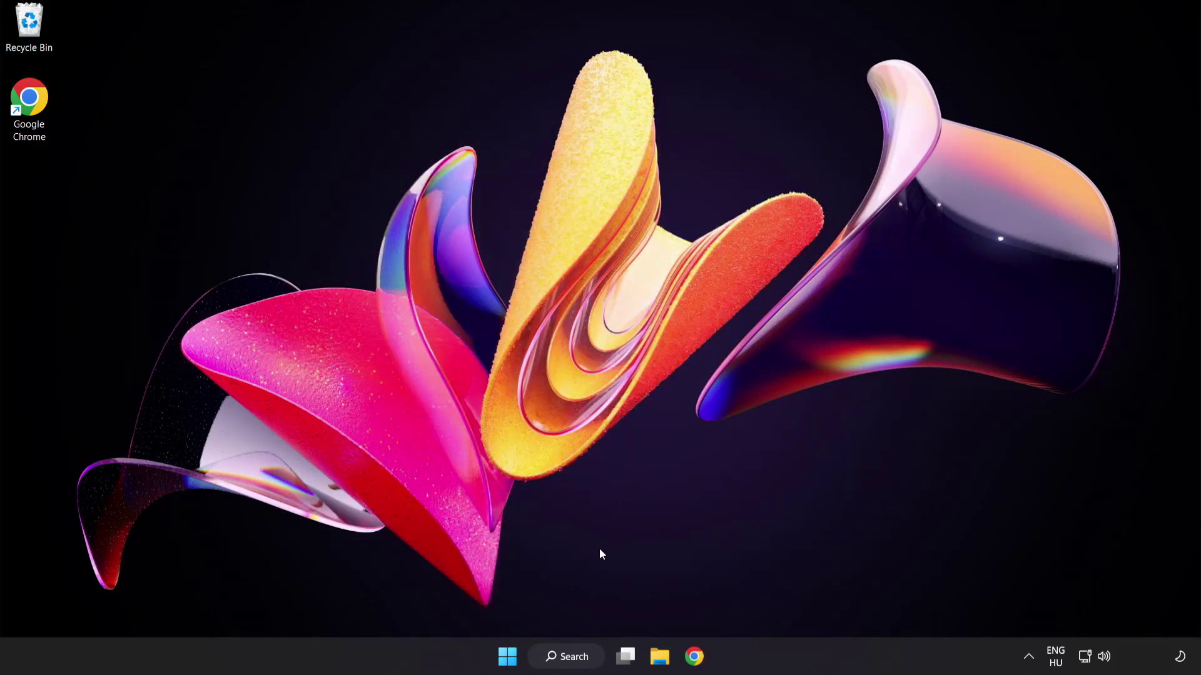
pyautogui.click(576, 657)
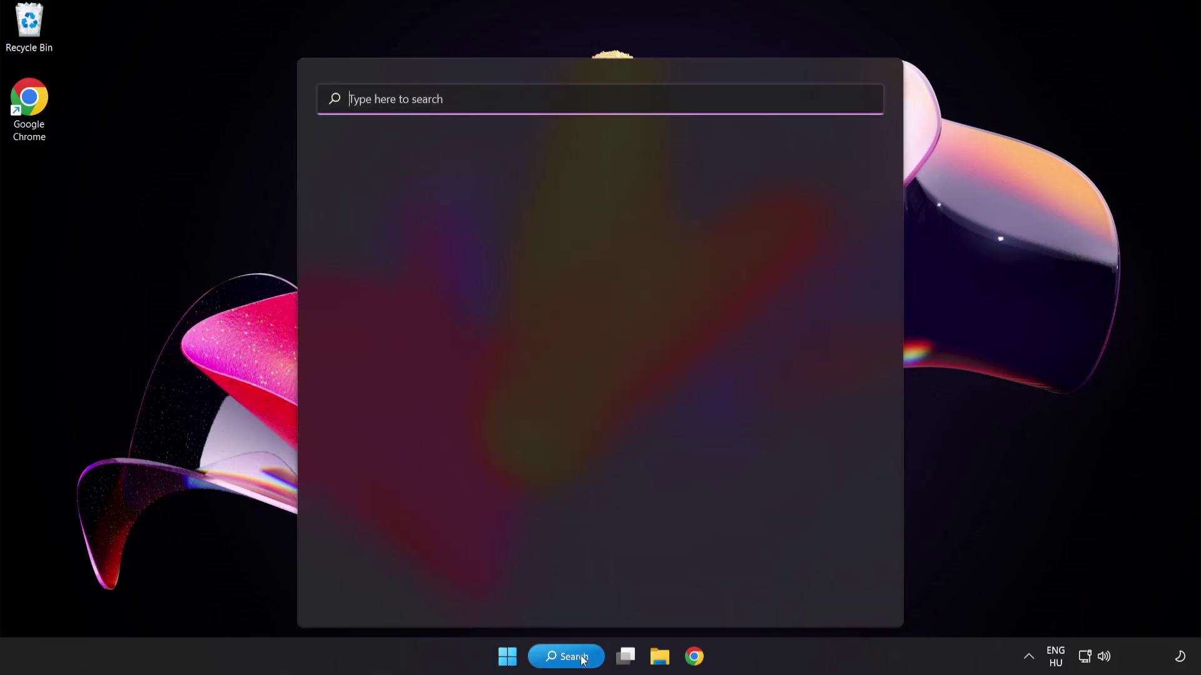
pyautogui.write('update')
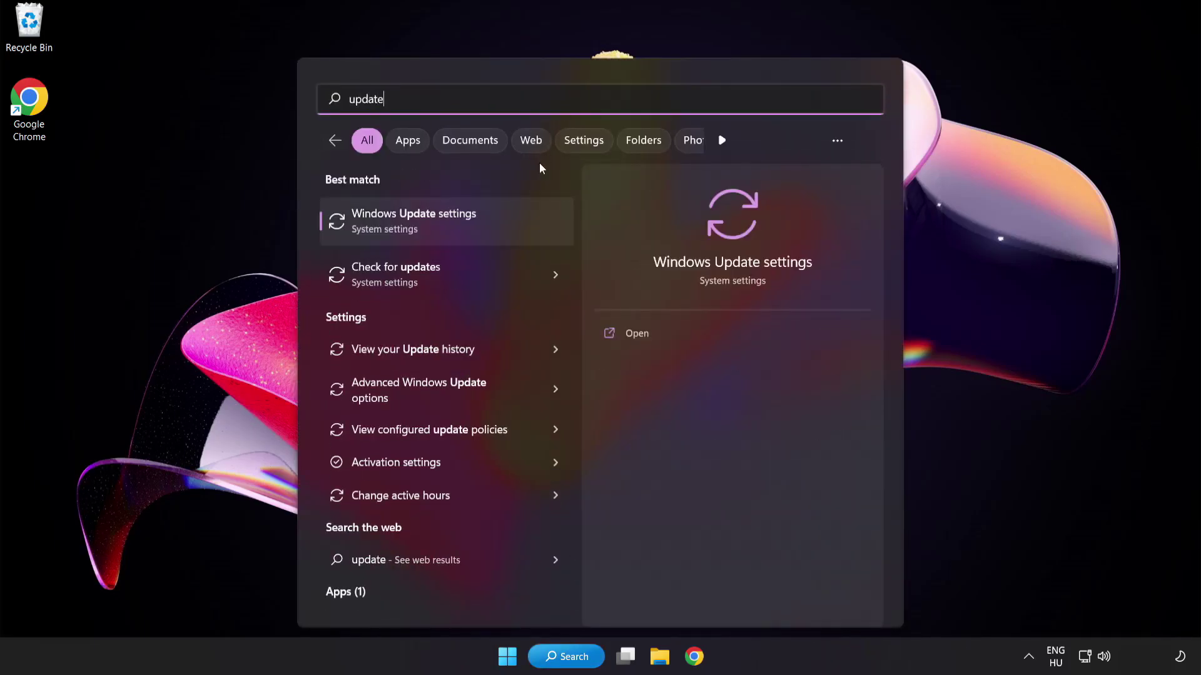
# - Open Windows Update, check for updates until it reports up to date, then close Settings
pyautogui.click(459, 229)
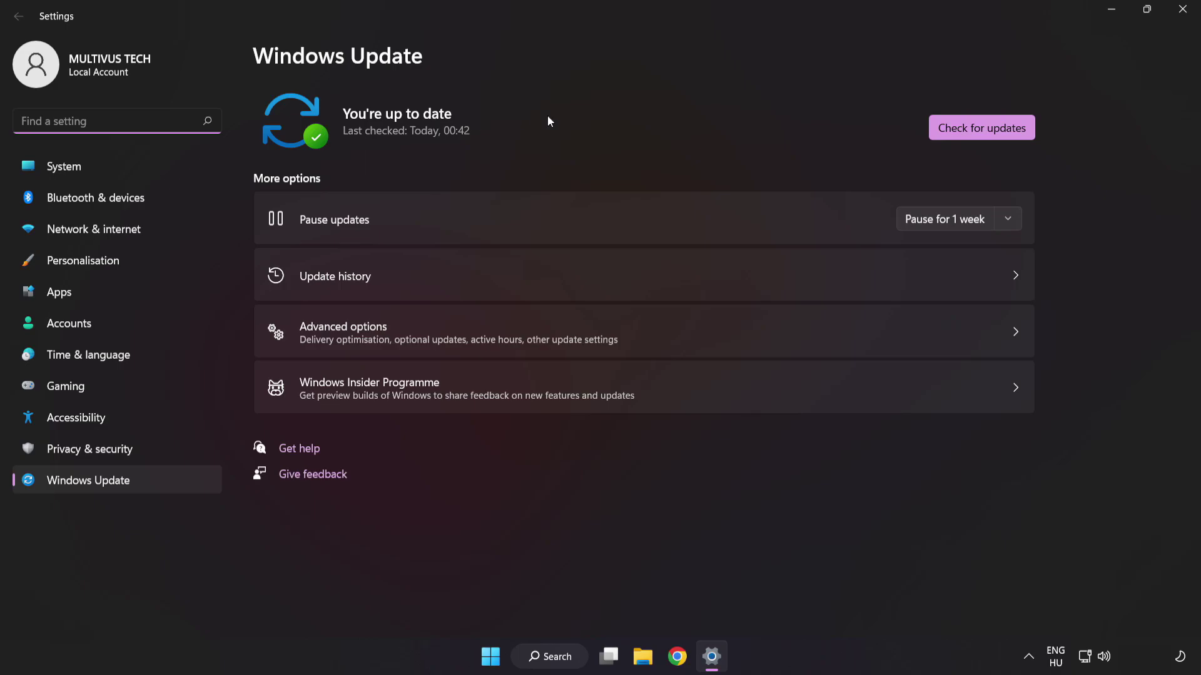
pyautogui.click(977, 134)
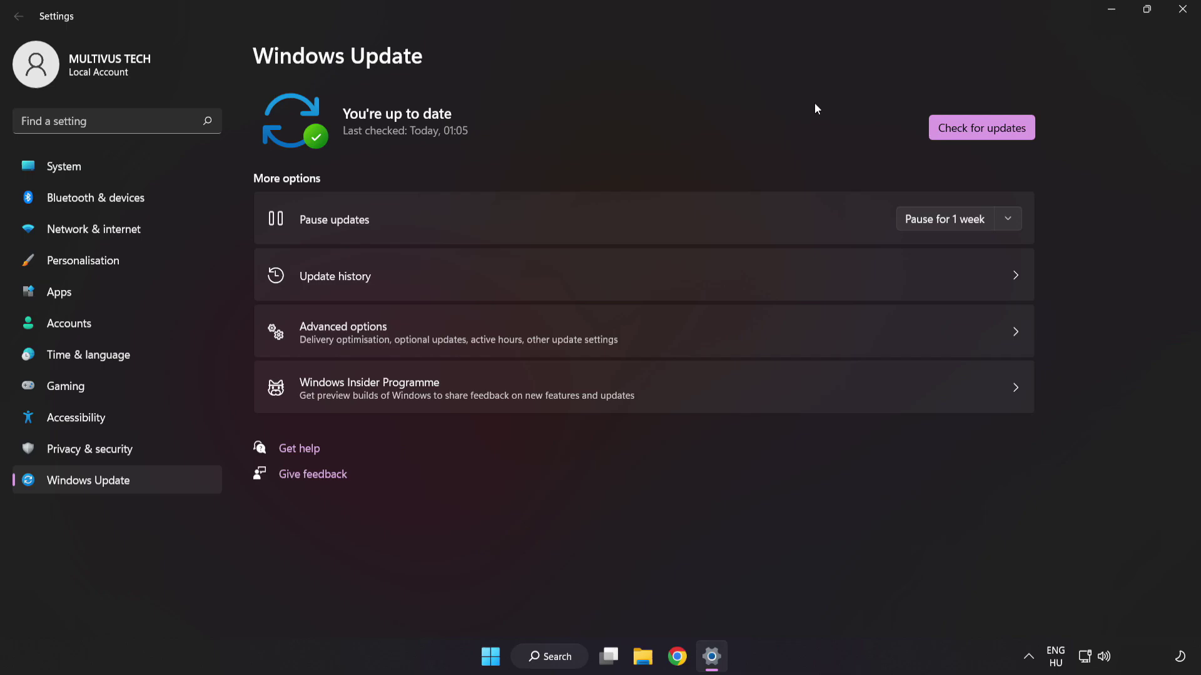
pyautogui.click(1181, 17)
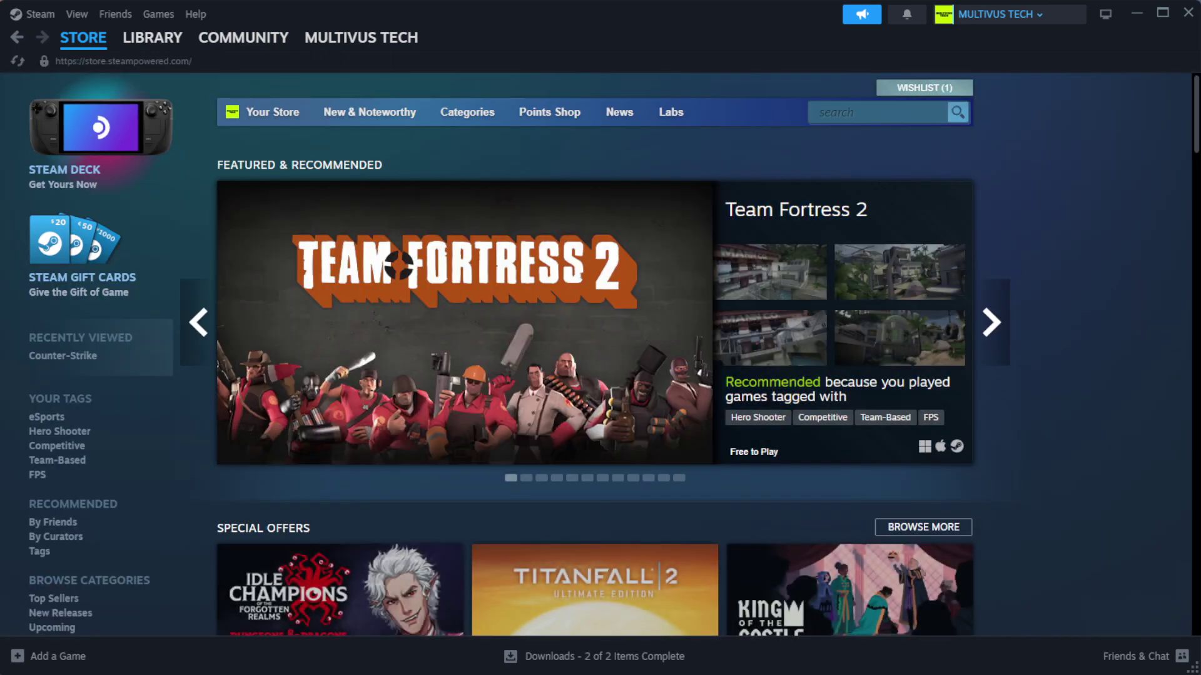
# - Switch Steam to the Library Home and right-click YOUR NOT WORKING GAME under Favorites
pyautogui.moveTo(172, 45)
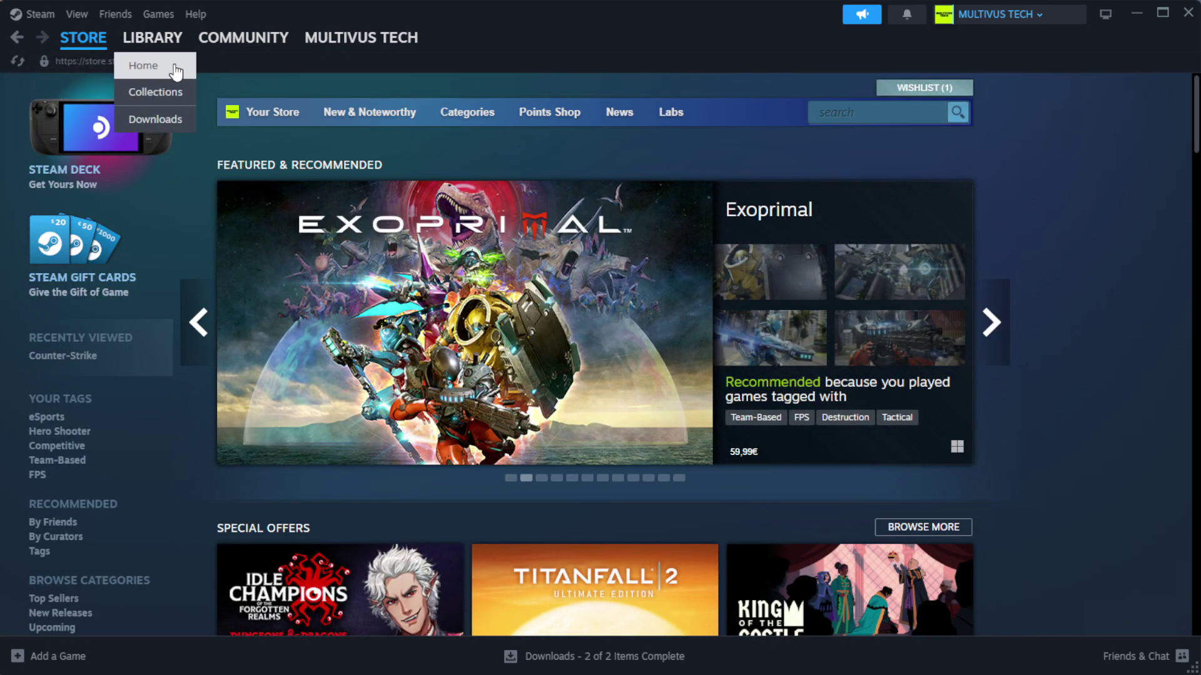
pyautogui.click(176, 67)
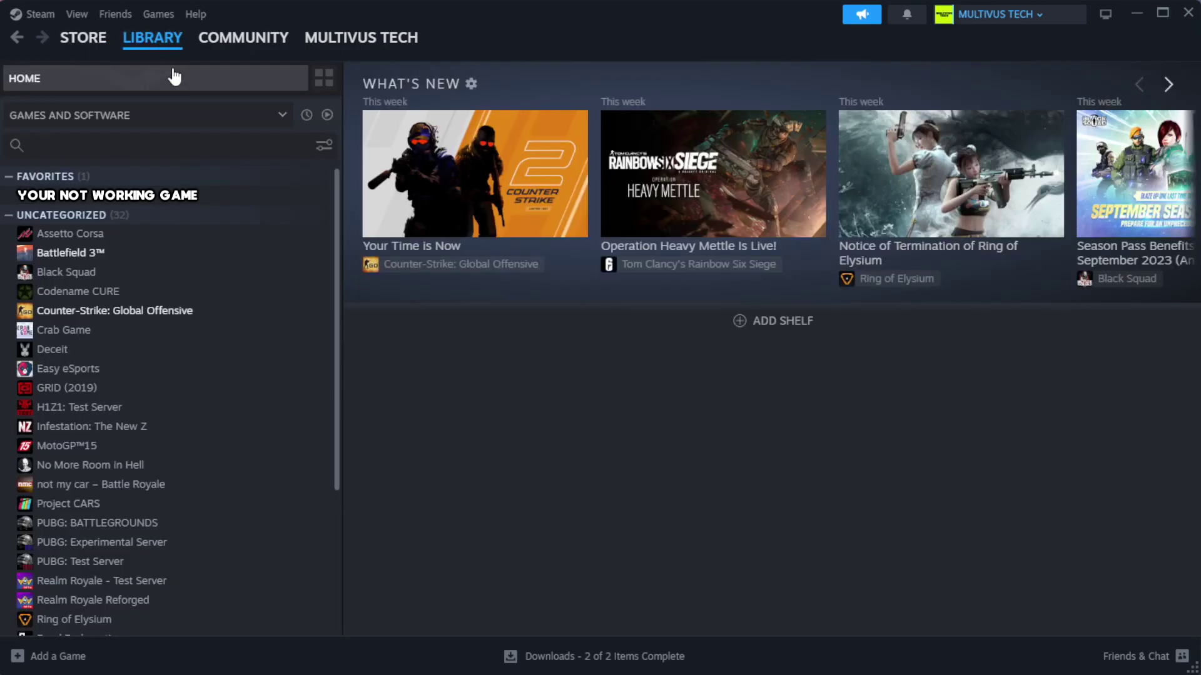
pyautogui.rightClick(295, 198)
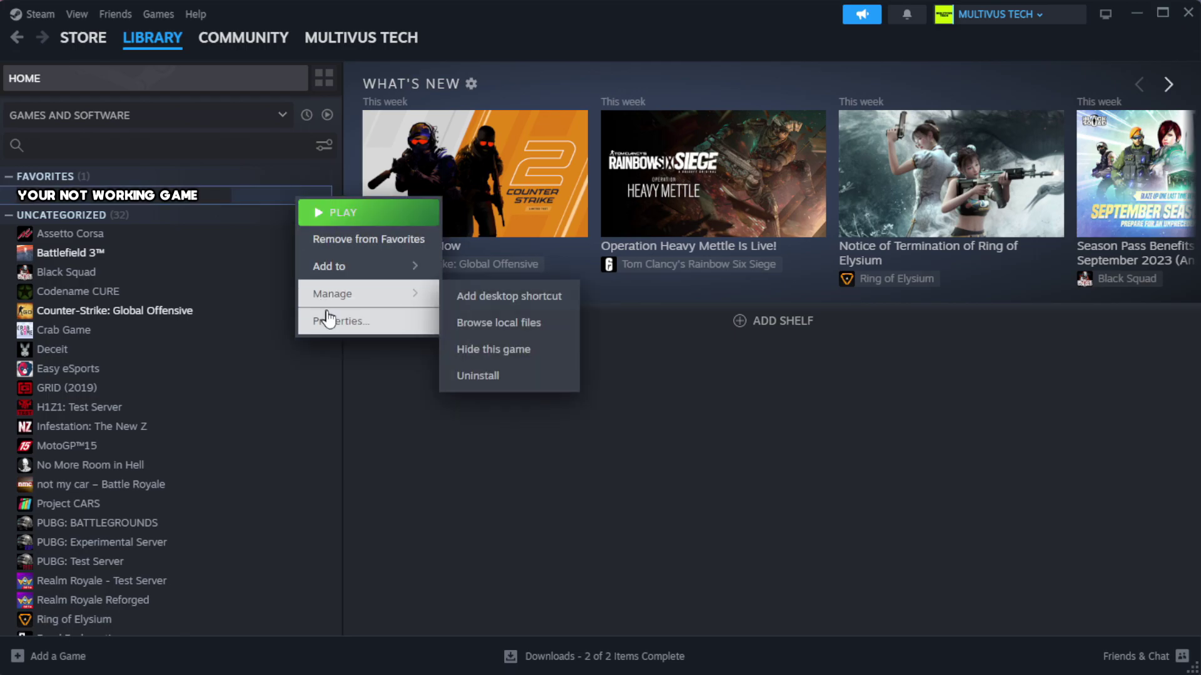
# - In the game's Properties > Installed Files, verify file integrity until all 1039 files validate
pyautogui.click(381, 329)
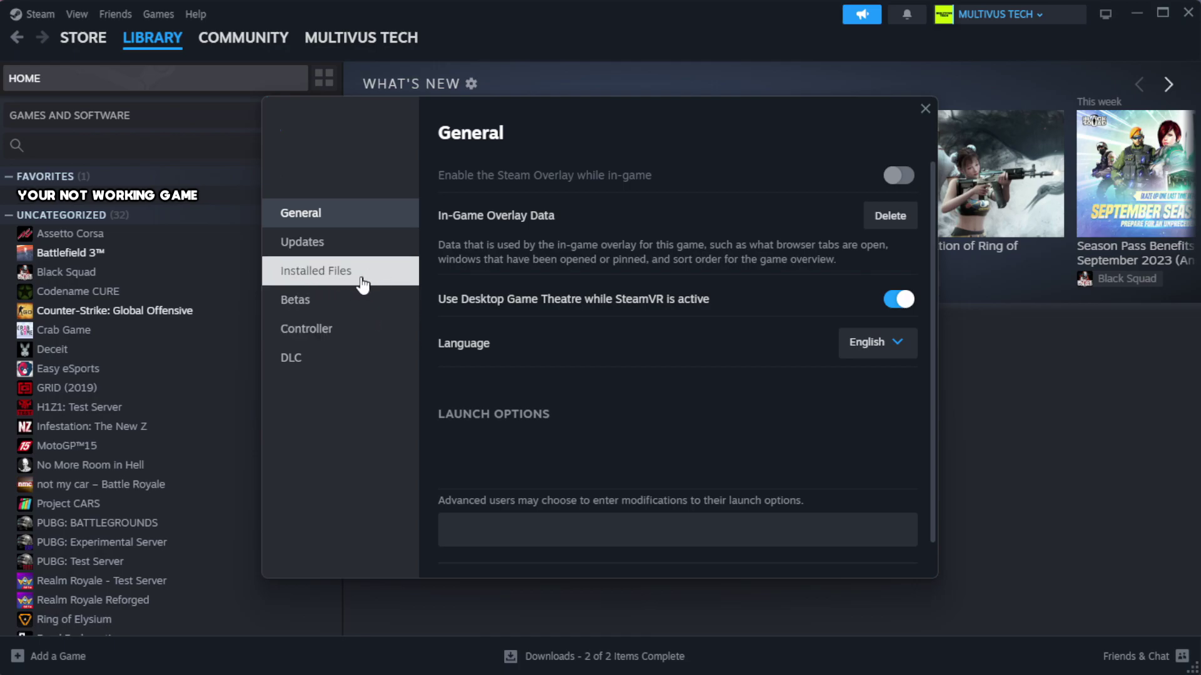
pyautogui.click(395, 284)
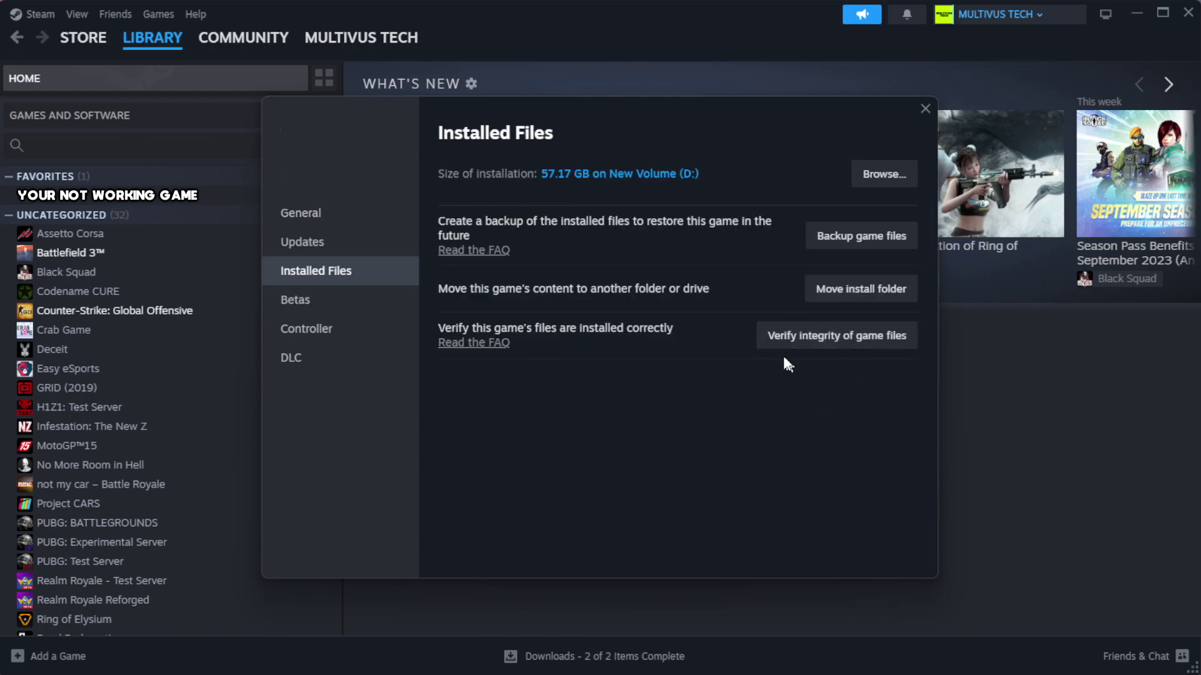
pyautogui.click(844, 344)
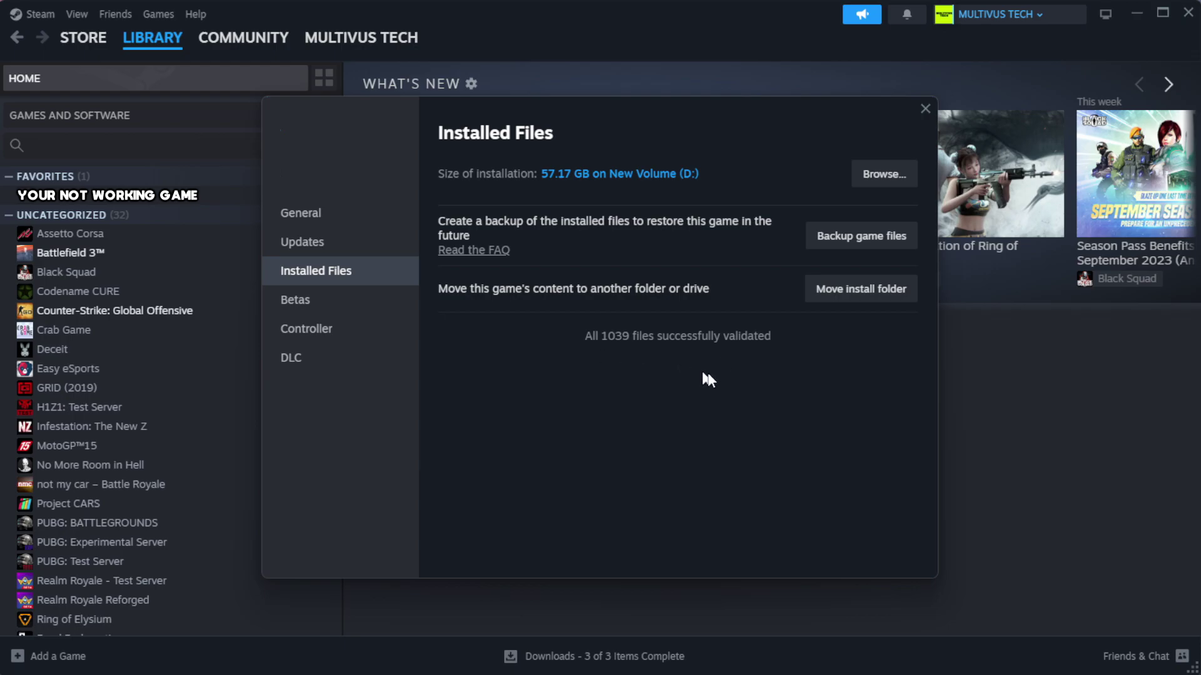
# - Browse to the game's install folder and right-click the YOUR NOT WORKING GAME shortcut
pyautogui.click(882, 175)
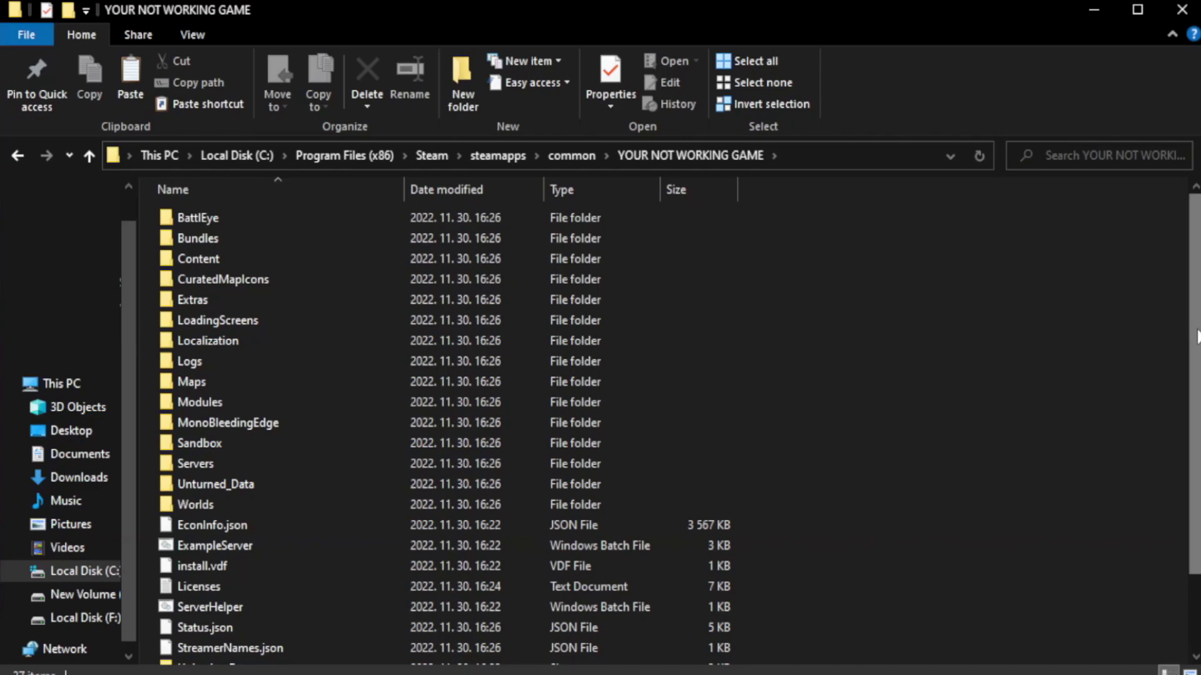
pyautogui.moveTo(1196, 373); pyautogui.dragTo(1198, 447)
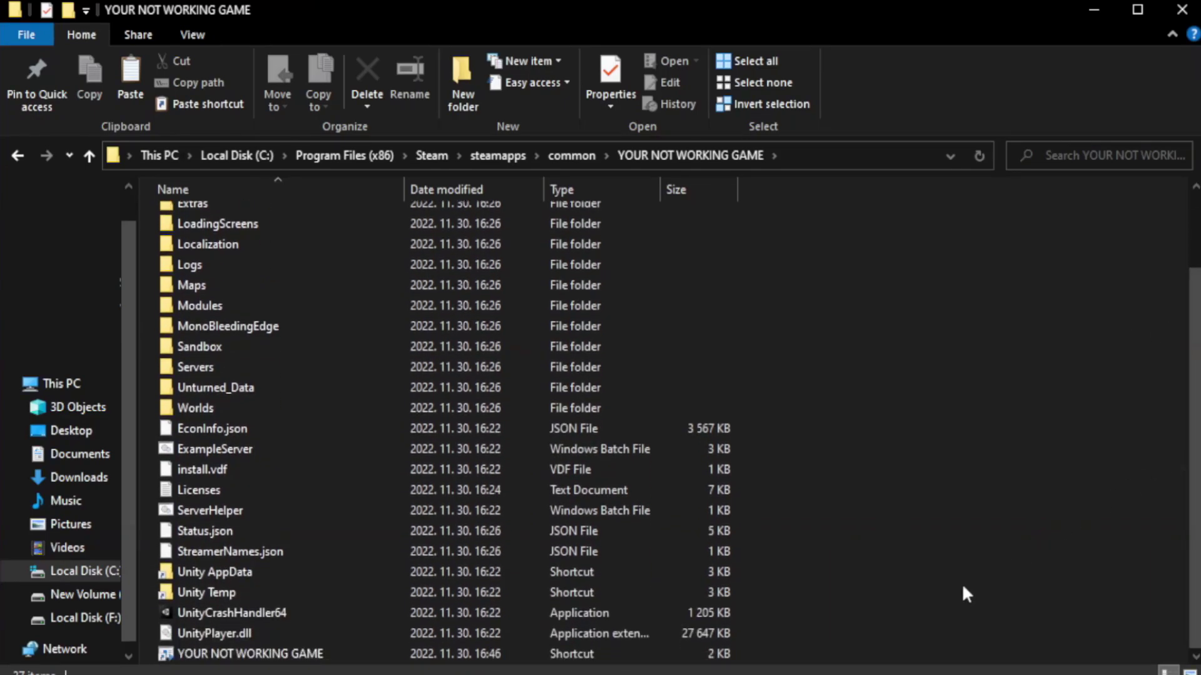
pyautogui.click(476, 656)
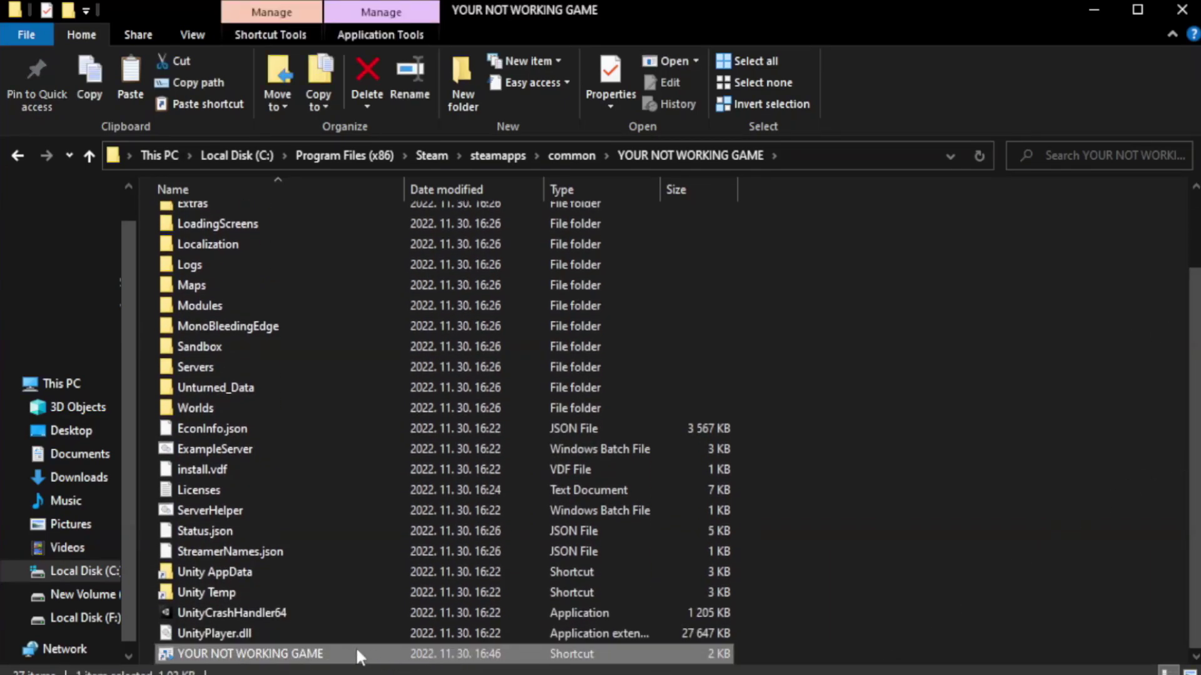
pyautogui.rightClick(402, 656)
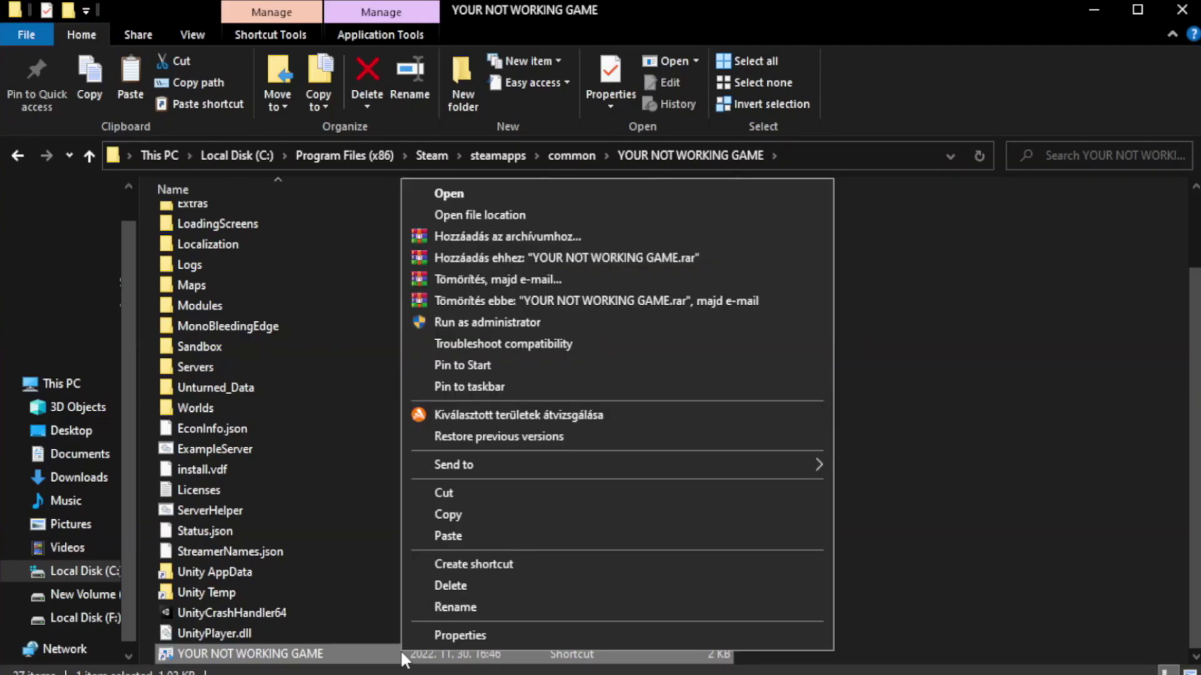
# - Open the game shortcut's Properties dialog at the Compatibility tab
pyautogui.click(611, 634)
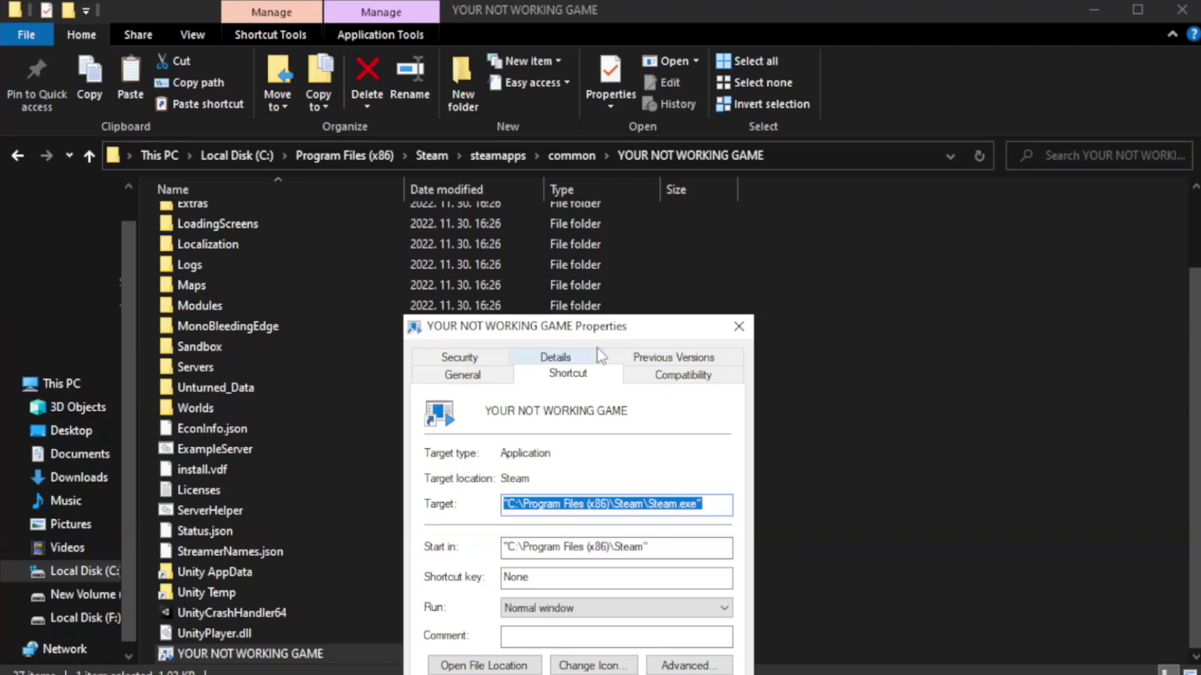
pyautogui.moveTo(602, 328); pyautogui.dragTo(602, 122)
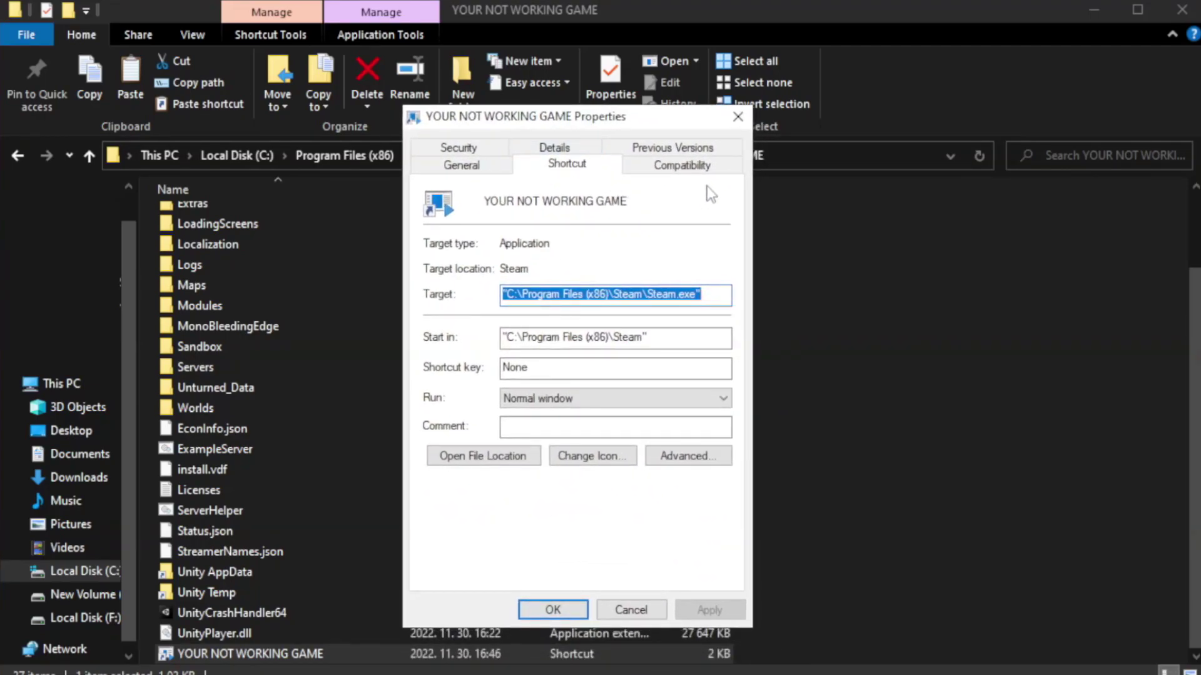
pyautogui.click(675, 168)
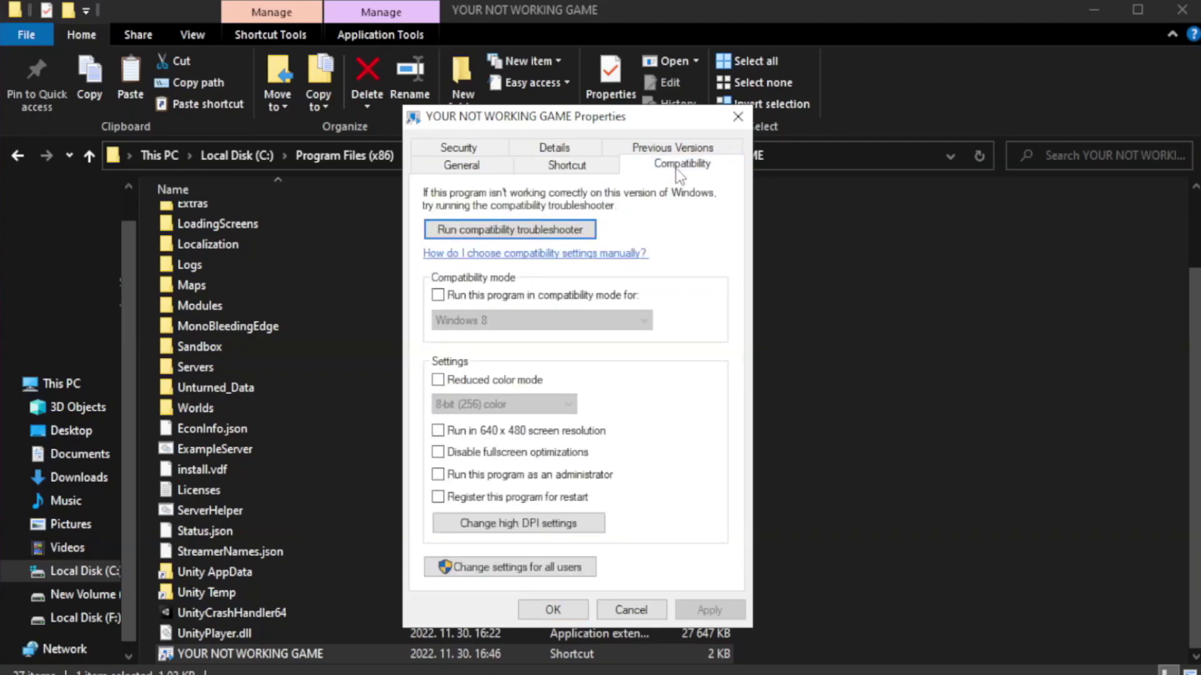
# - Set Windows 8 compatibility mode, disable fullscreen optimizations, run as administrator, and apply with OK
pyautogui.click(475, 294)
pyautogui.click(514, 320)
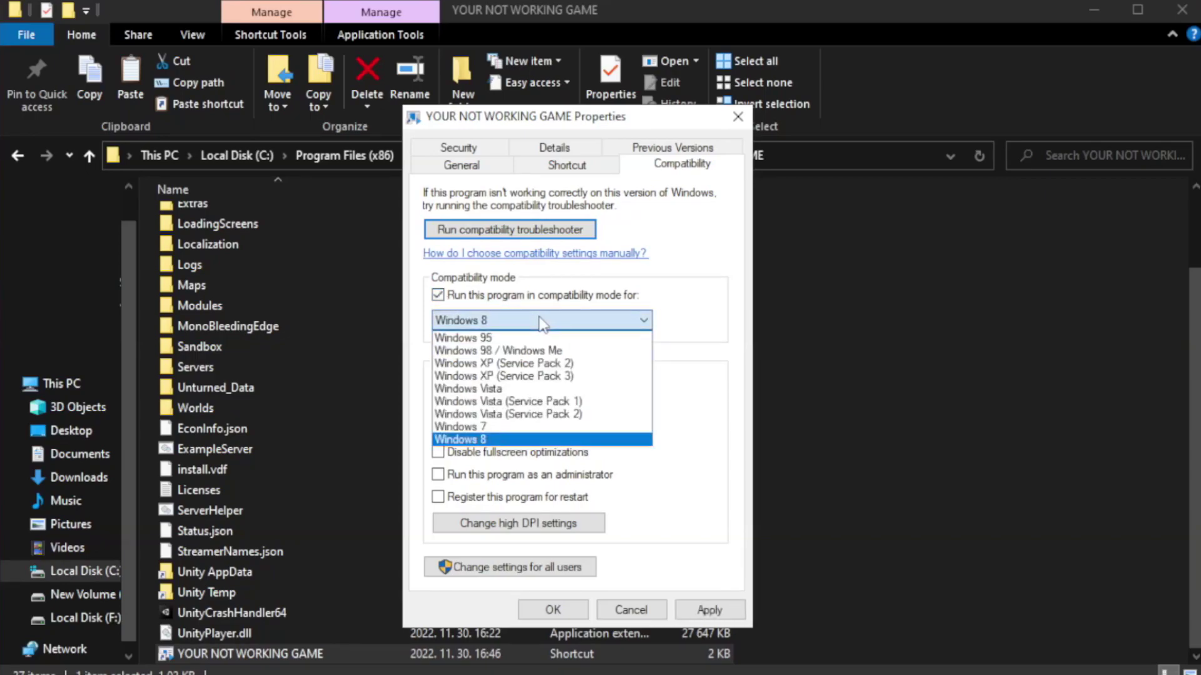
pyautogui.click(510, 440)
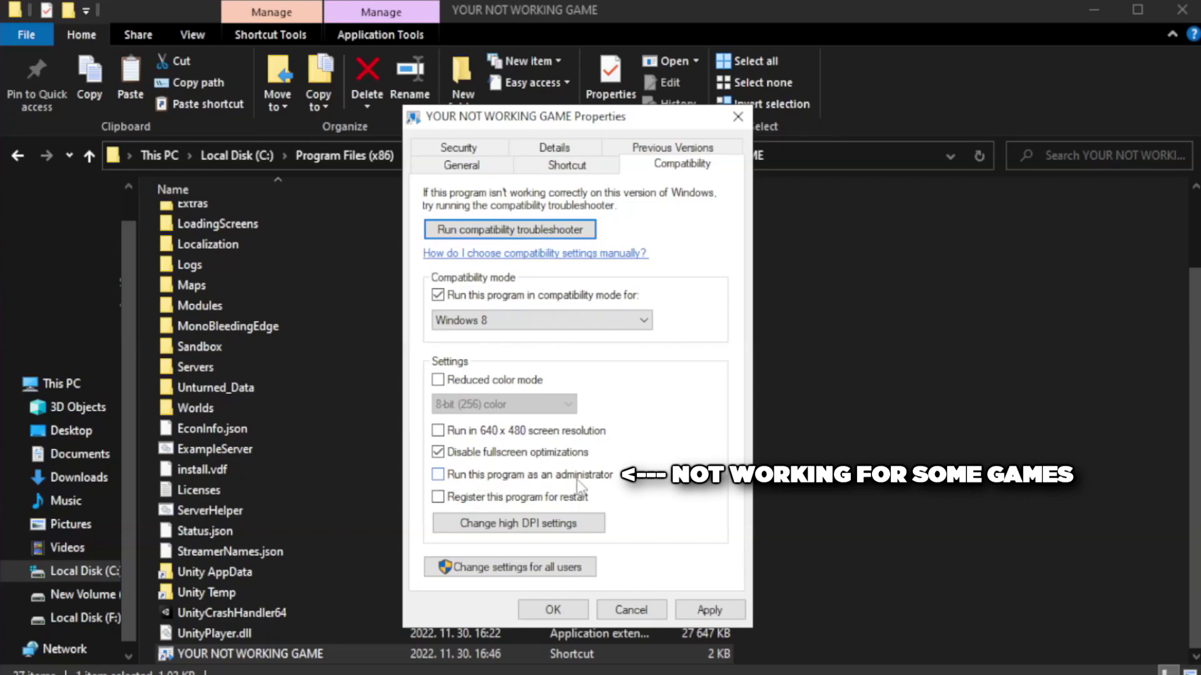
pyautogui.click(470, 483)
pyautogui.click(711, 612)
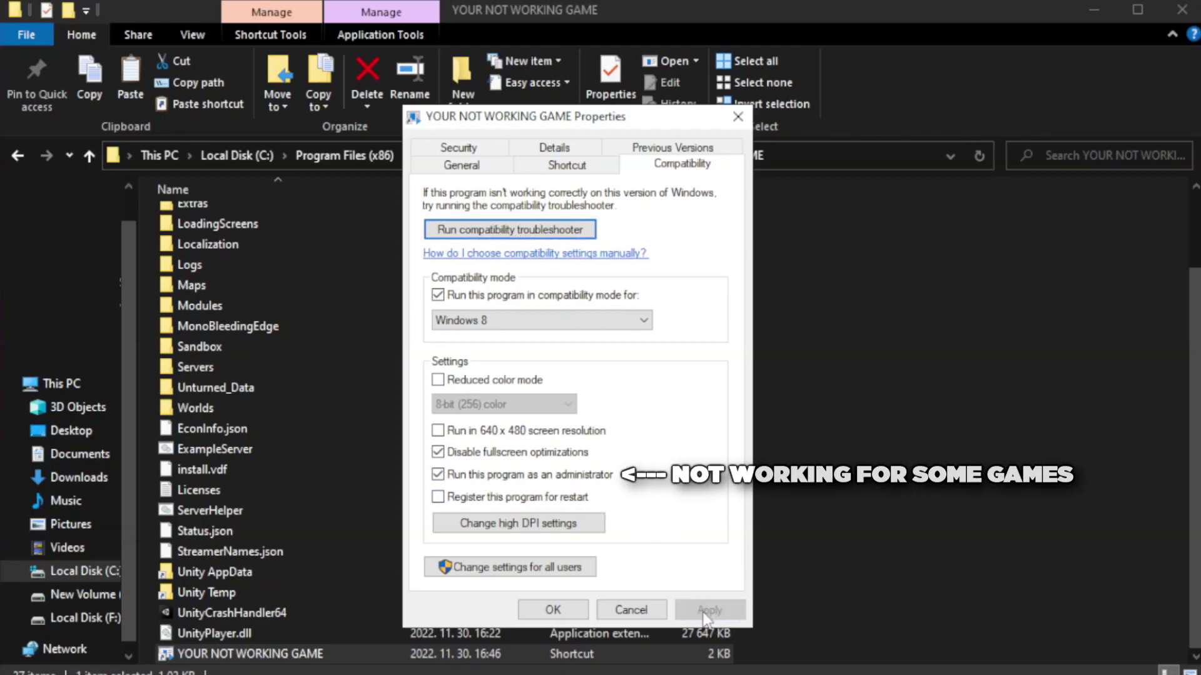
pyautogui.click(552, 610)
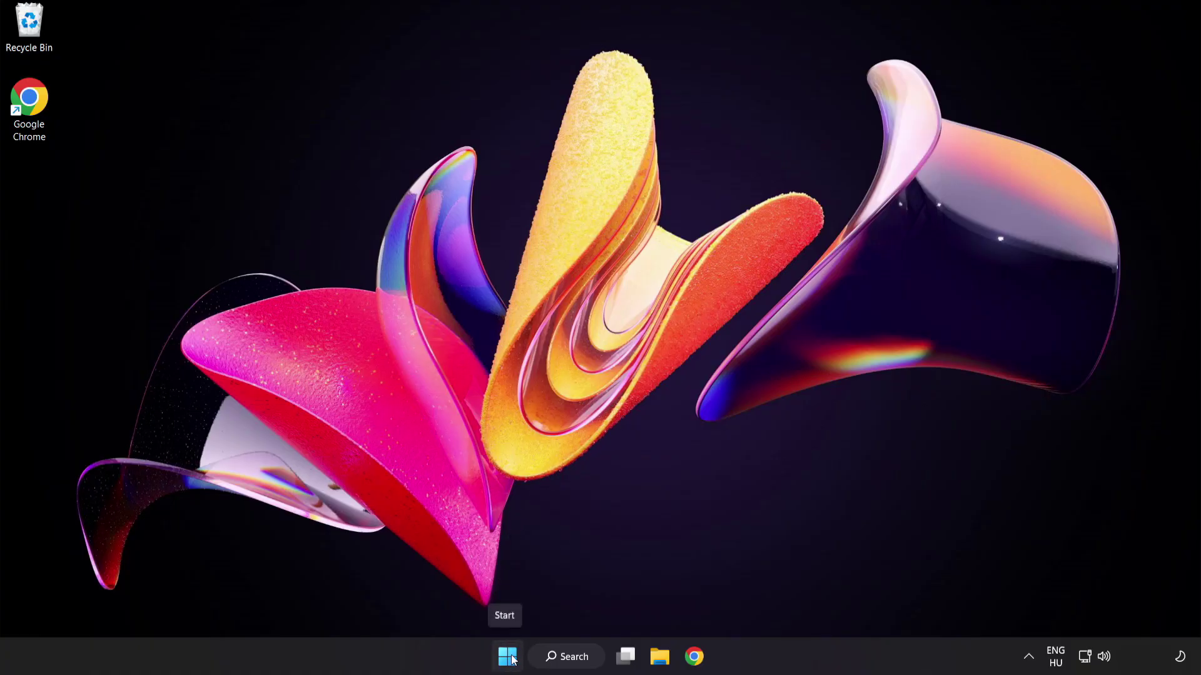
# - Launch Task Manager from the Start button's right-click quick links menu
pyautogui.rightClick(511, 661)
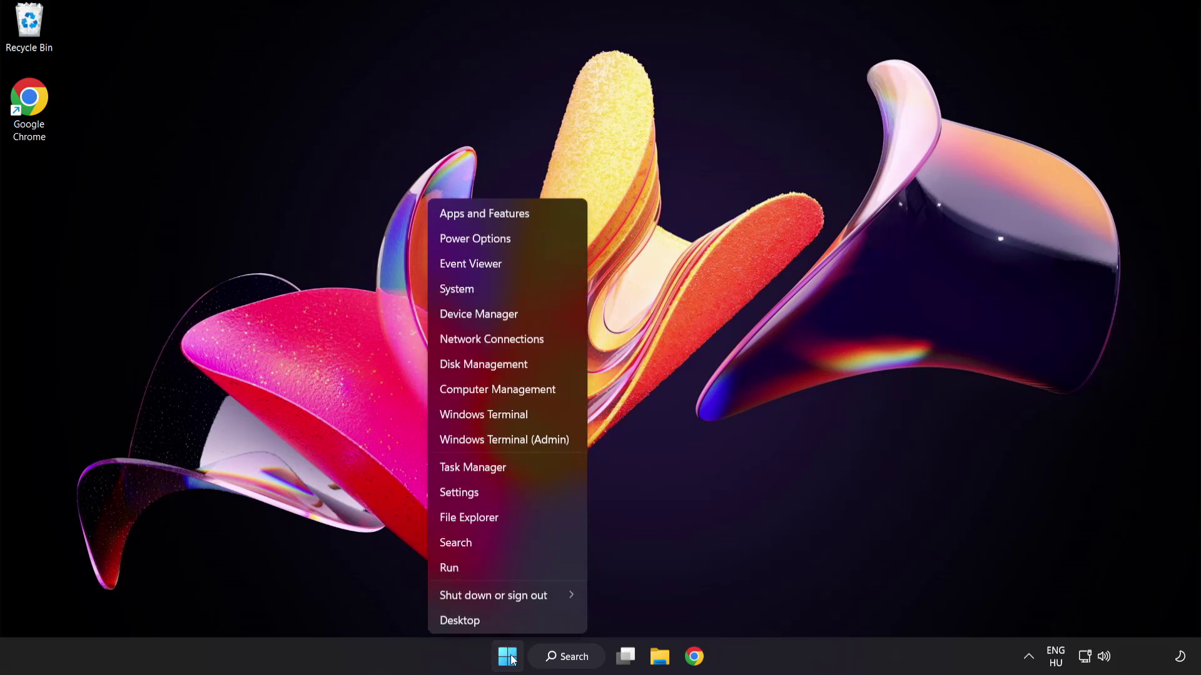
pyautogui.click(520, 468)
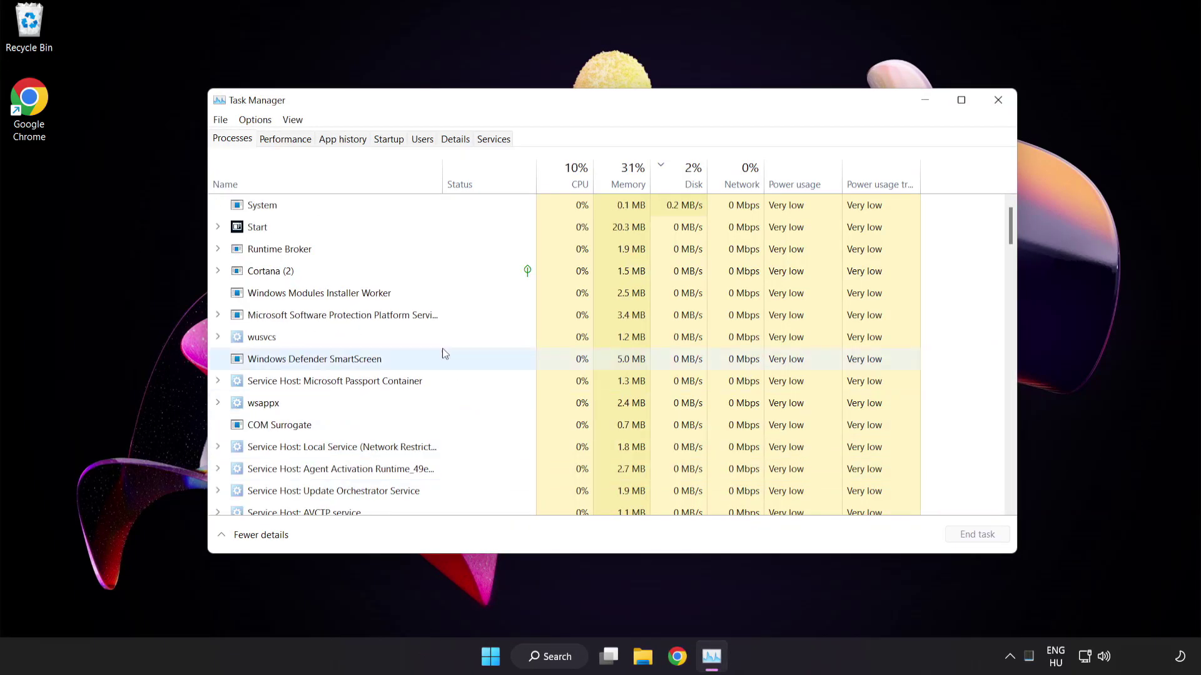
# - Disable Cortana, Phone Link, Terminal and Windows Security notification icon in the Startup apps list
pyautogui.click(389, 139)
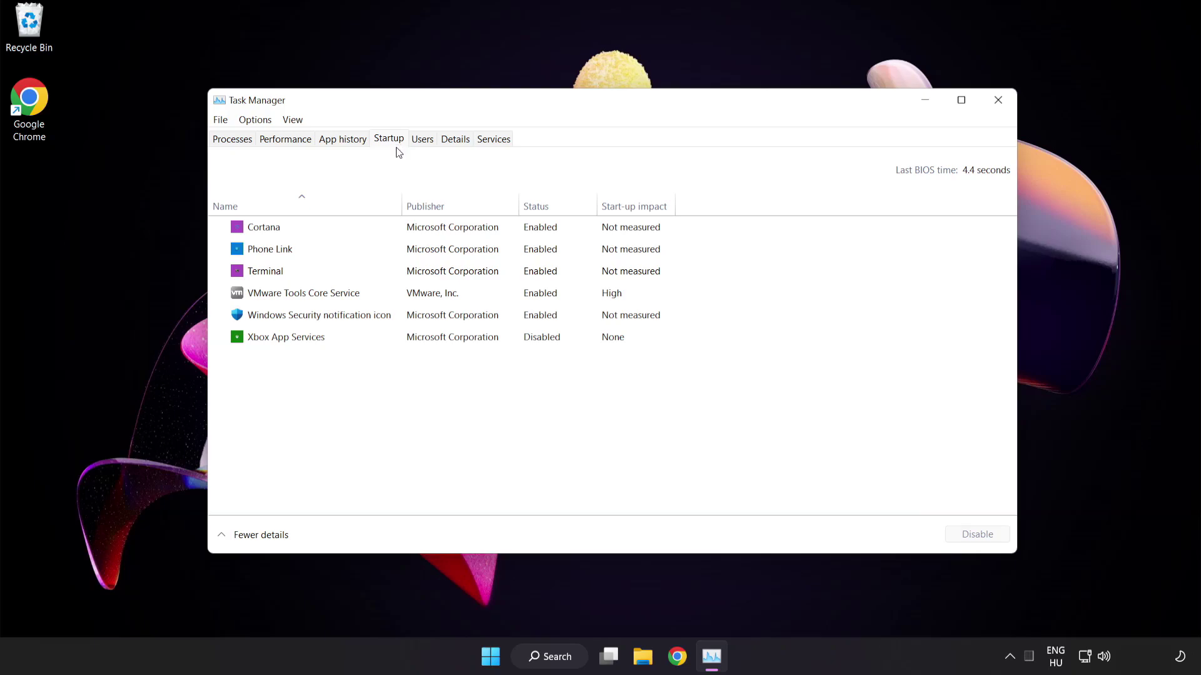
pyautogui.click(398, 235)
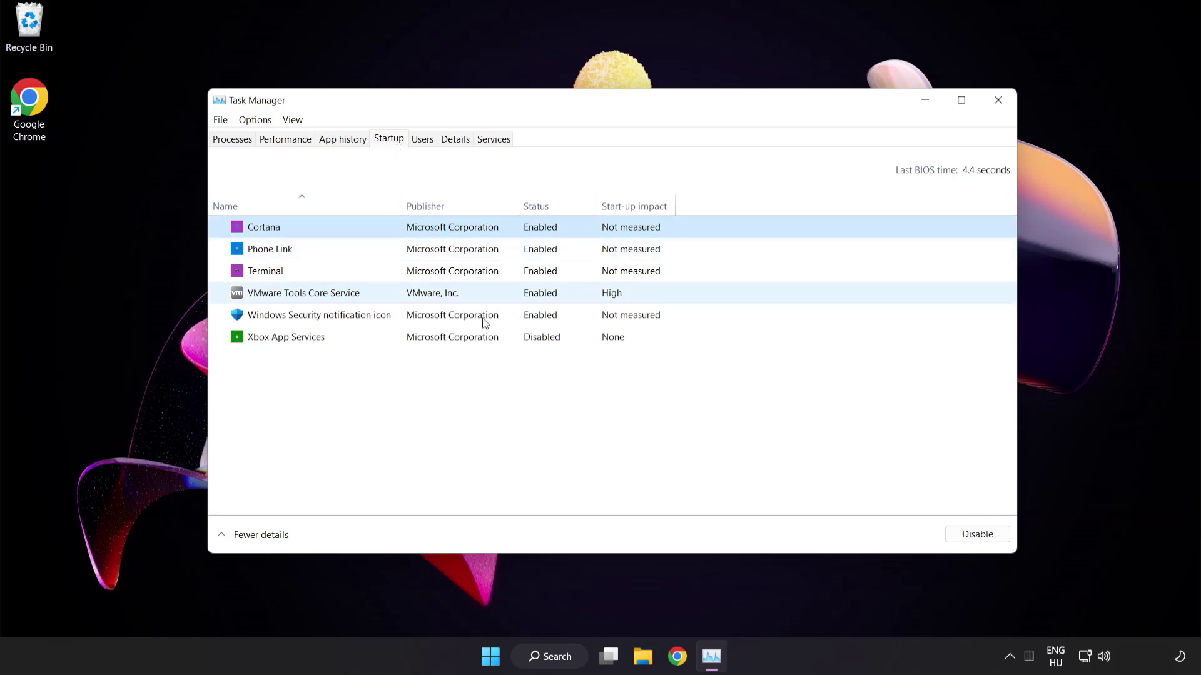
pyautogui.click(982, 536)
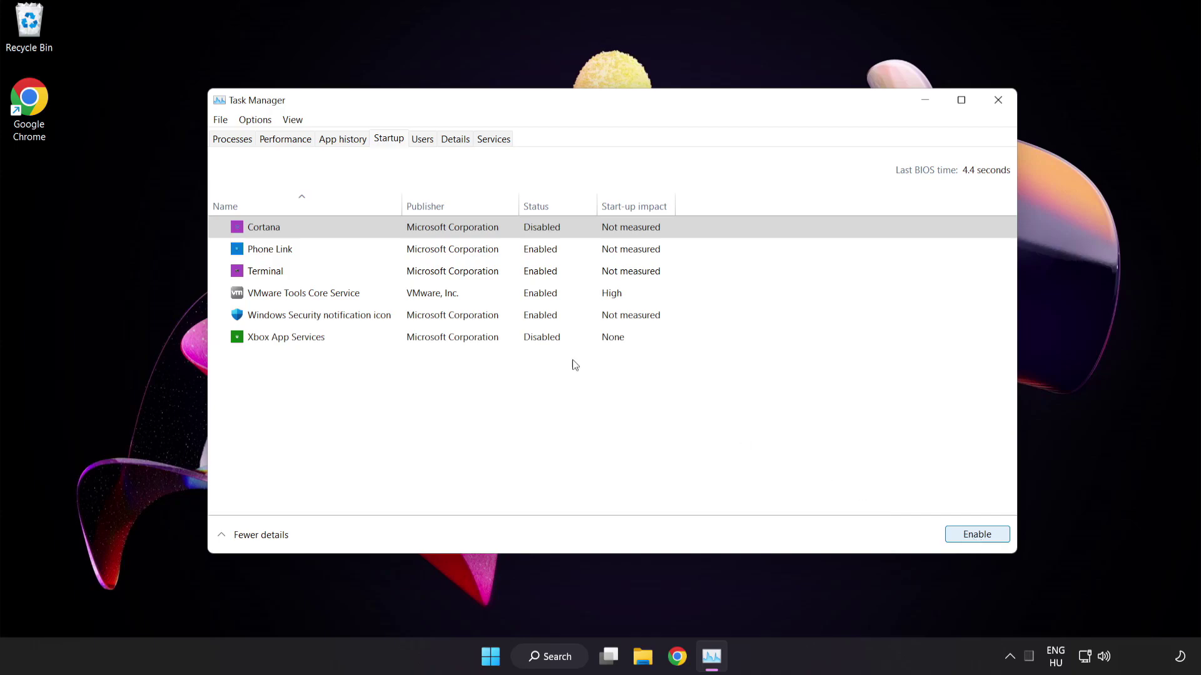
pyautogui.click(373, 249)
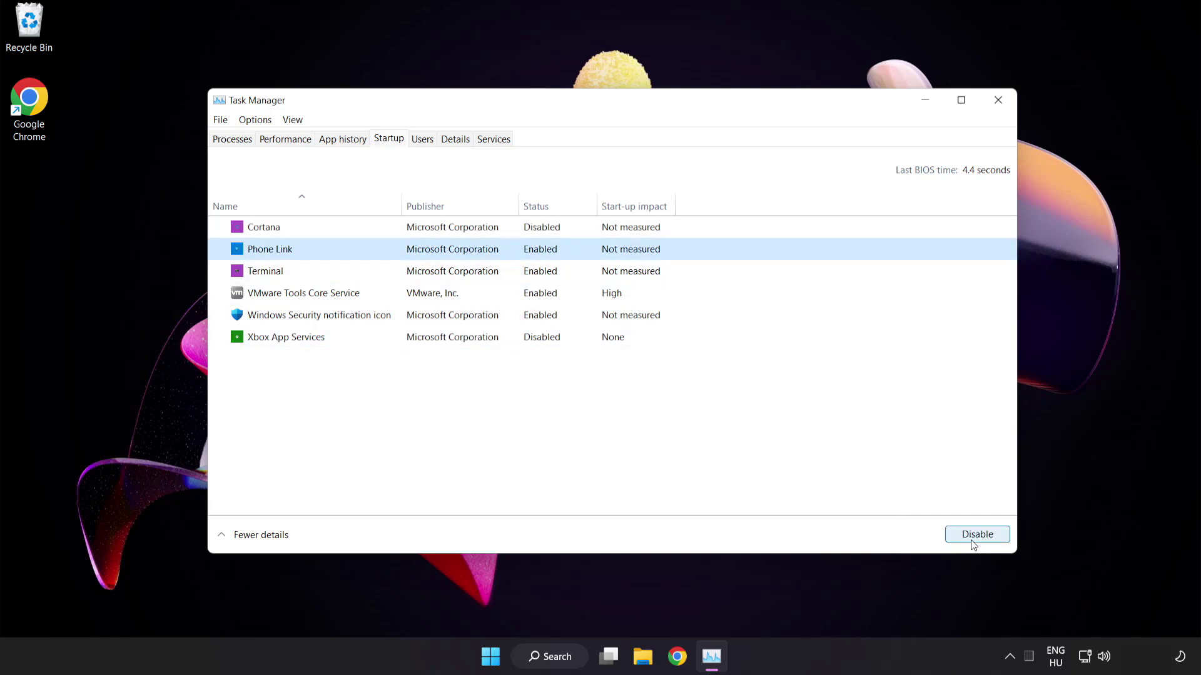
pyautogui.click(973, 542)
pyautogui.click(380, 272)
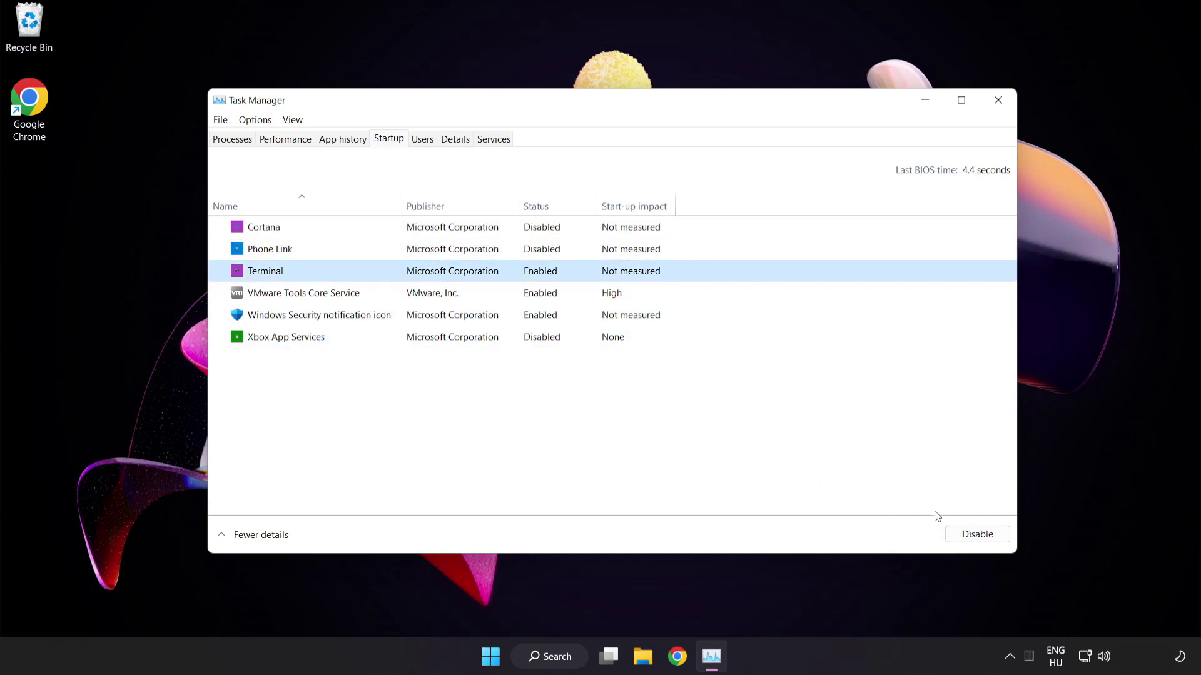
pyautogui.click(974, 535)
pyautogui.click(409, 316)
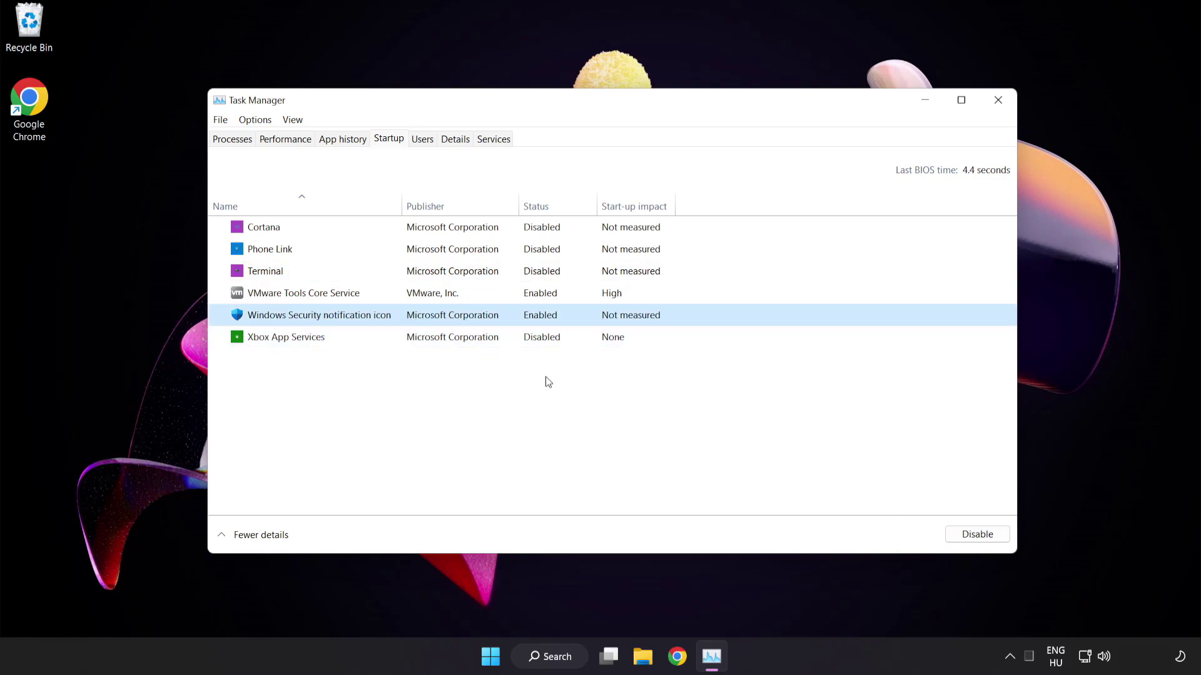
pyautogui.click(968, 535)
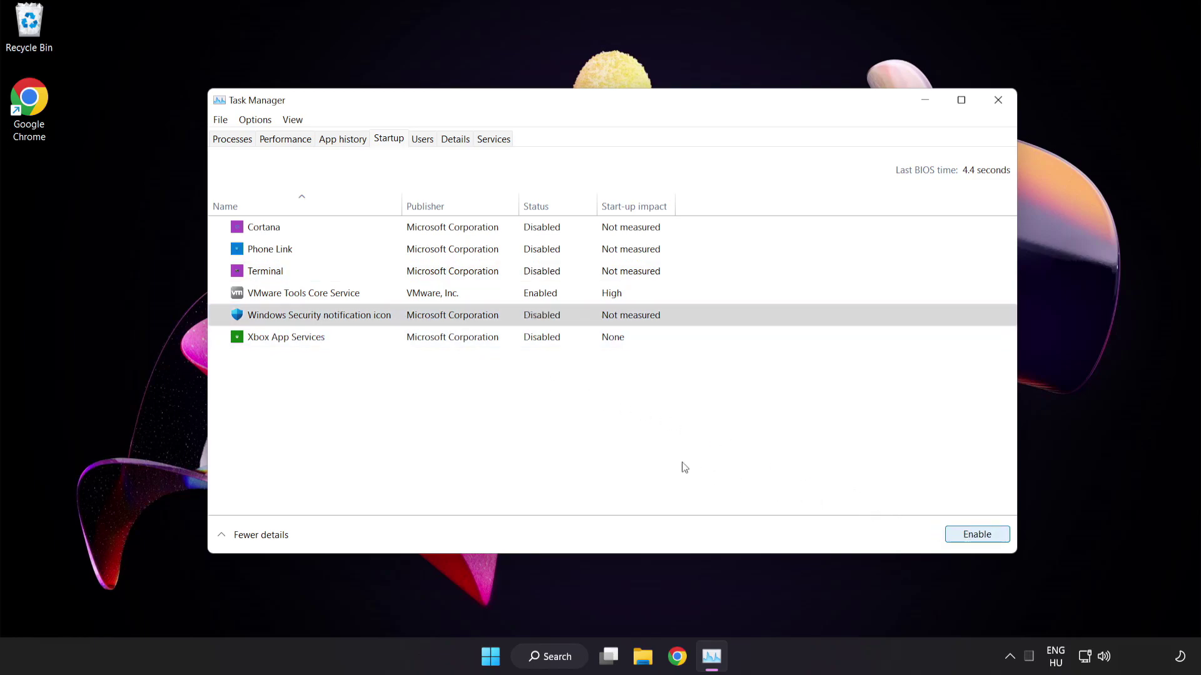
# - Close Task Manager and run Command Prompt as administrator from a 'cmd' search
pyautogui.click(998, 102)
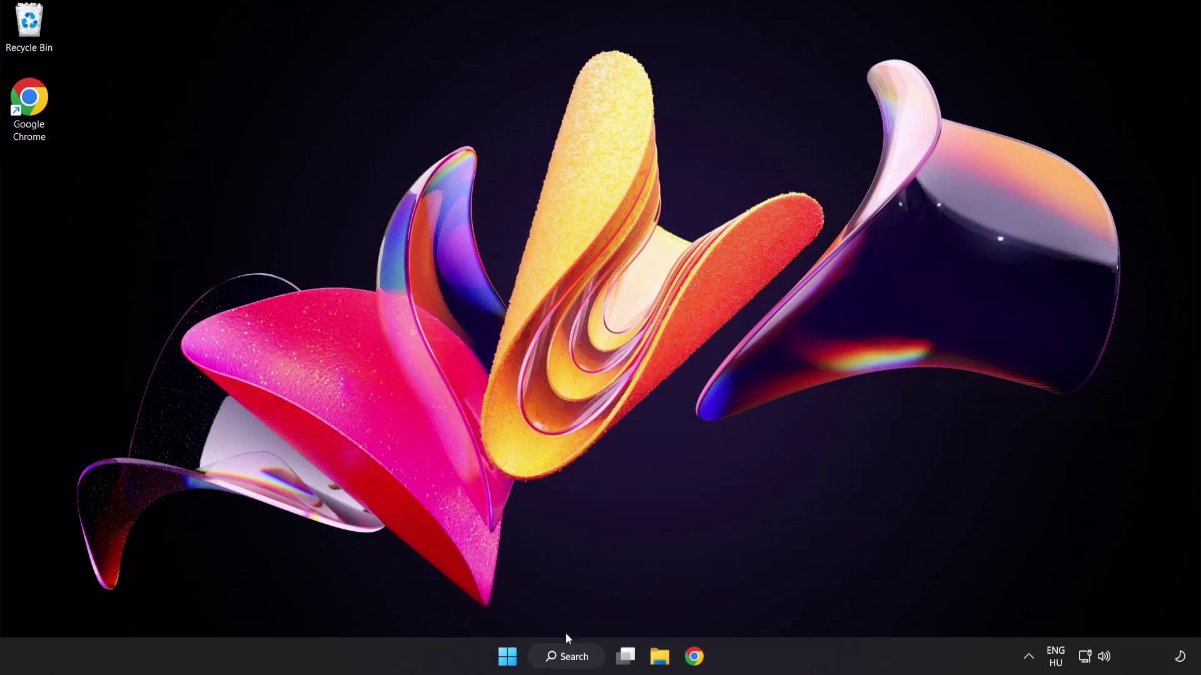
pyautogui.click(569, 656)
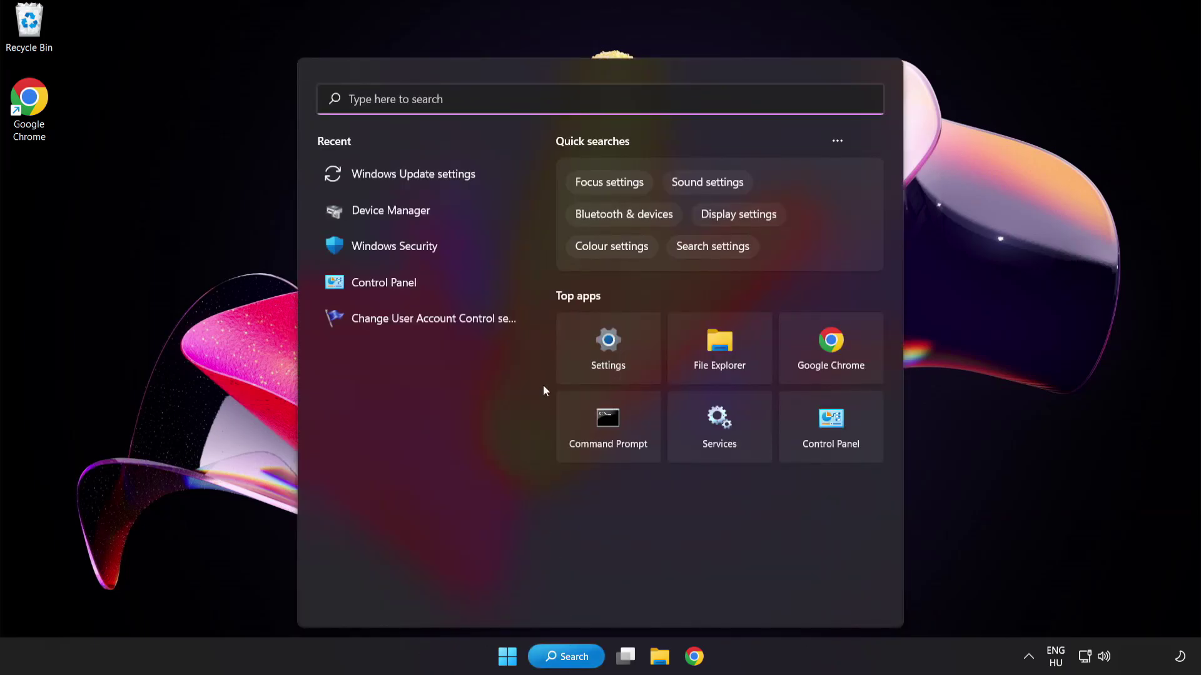
pyautogui.write('cmd')
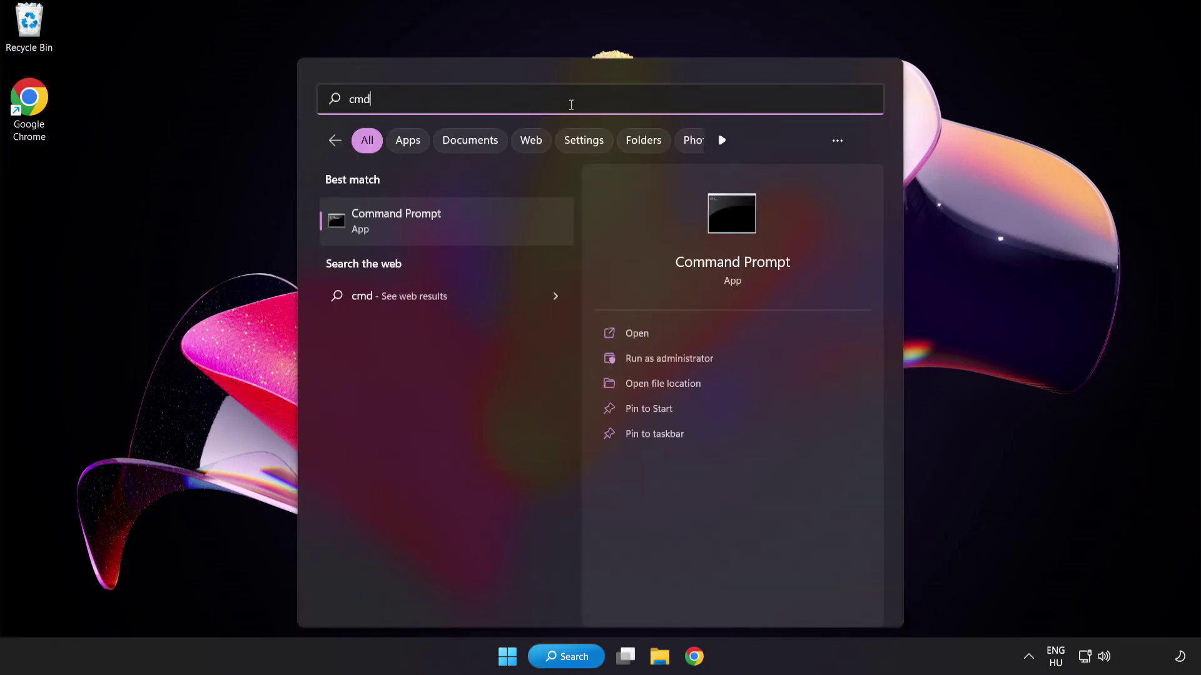
pyautogui.rightClick(449, 230)
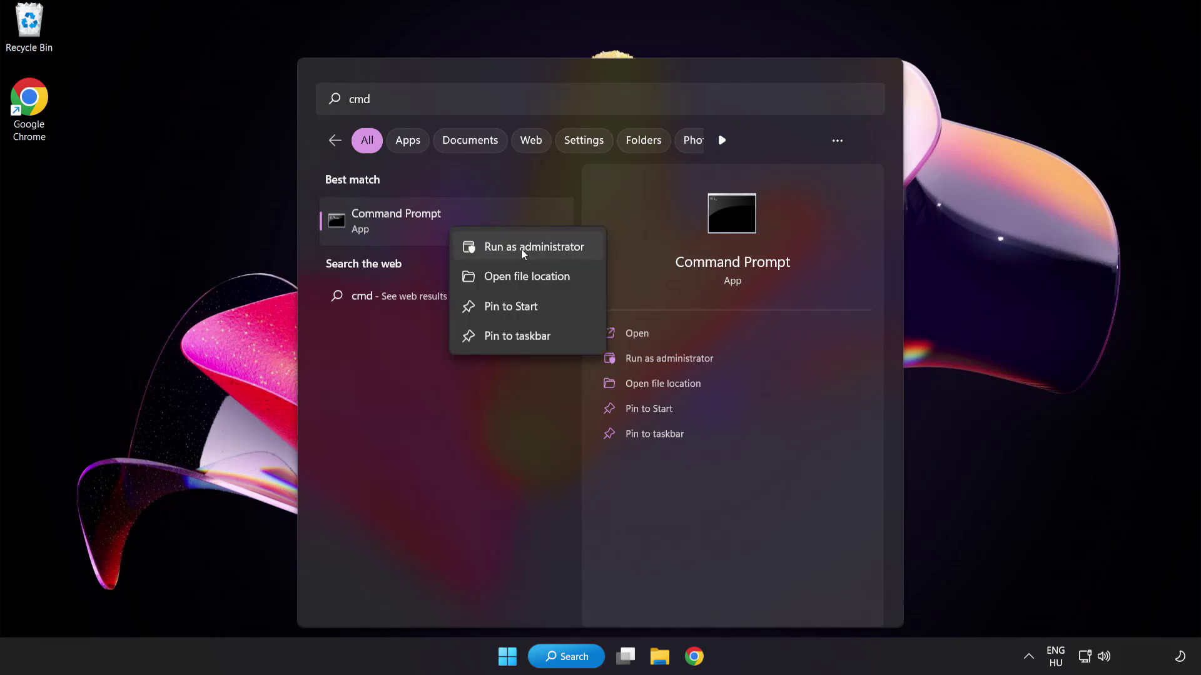
pyautogui.click(508, 248)
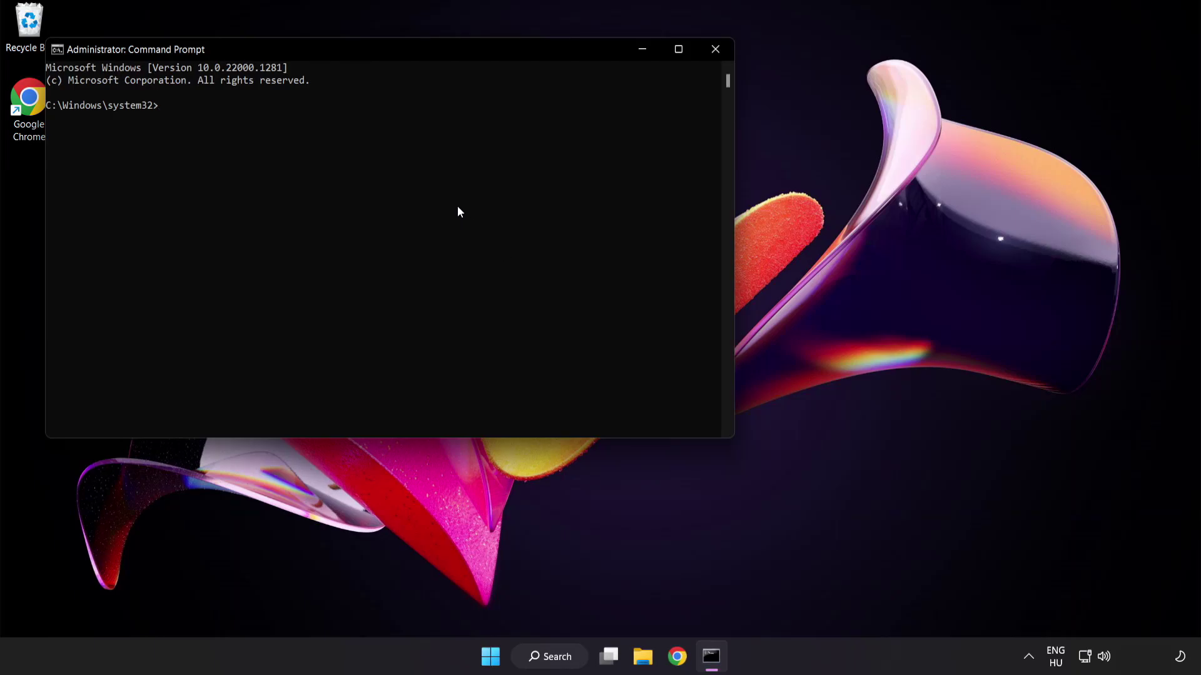
# - Centre the Command Prompt window, run sfc /scannow, and close the window when it finishes
pyautogui.moveTo(341, 48); pyautogui.dragTo(520, 116)
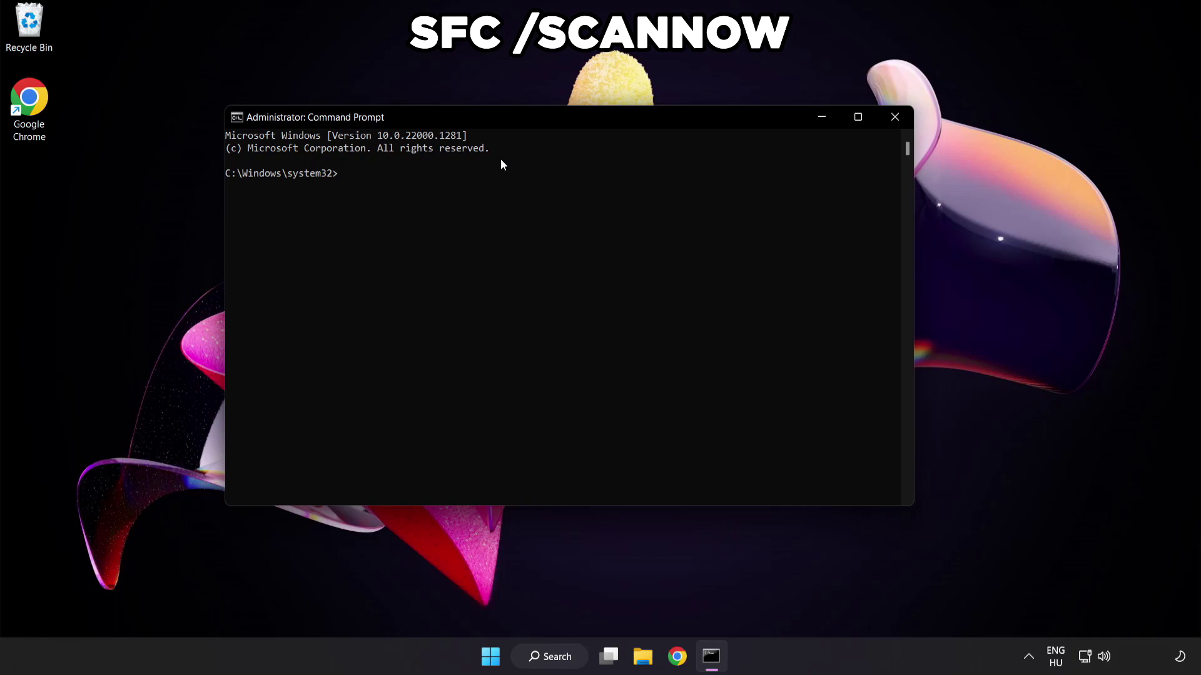
pyautogui.write('sfc /scannow')
pyautogui.press('Return')
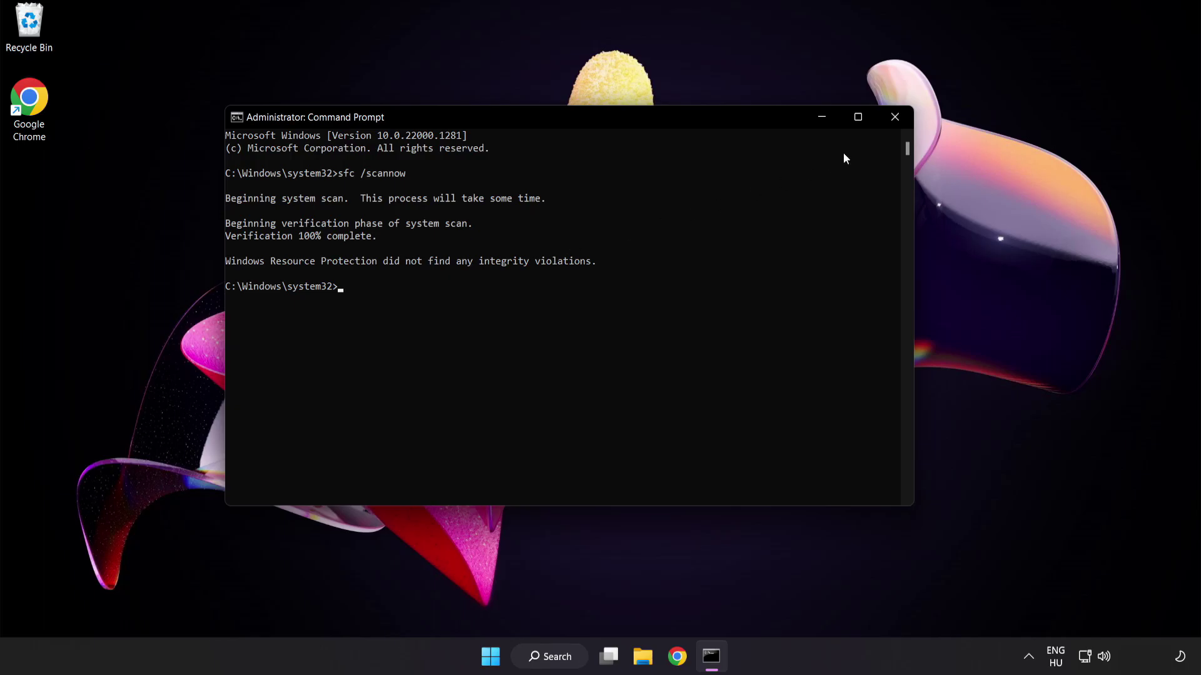
pyautogui.click(893, 120)
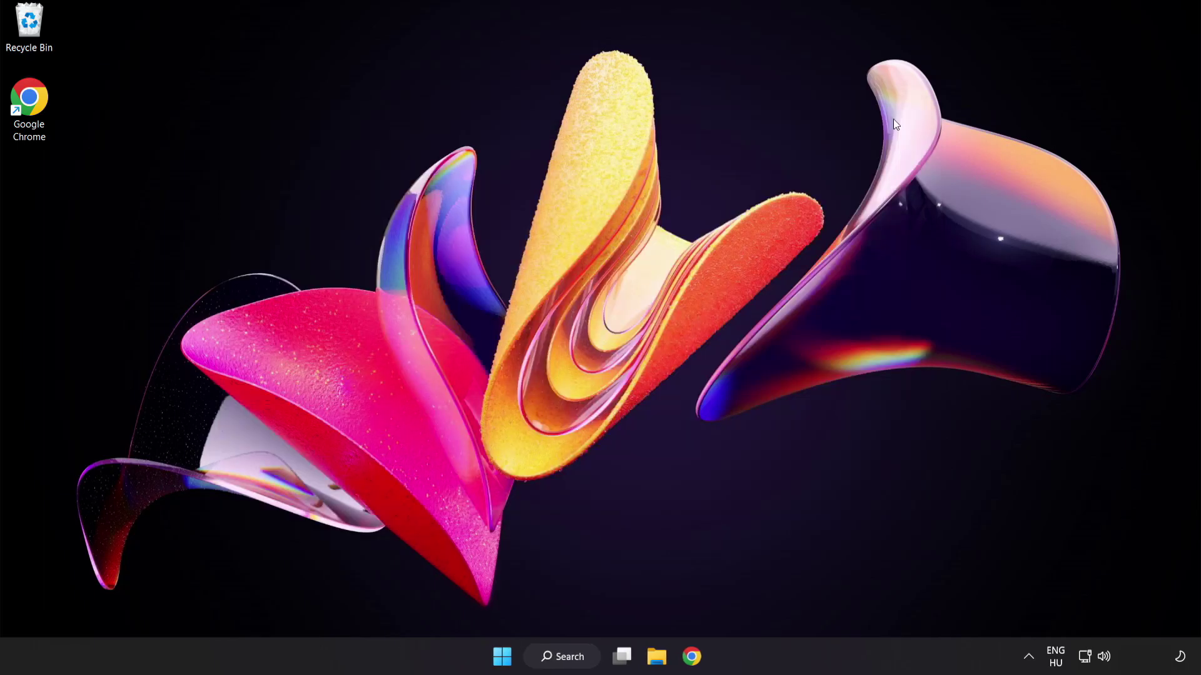
# - Search for 'security' and launch the Windows Security app
pyautogui.click(506, 656)
pyautogui.click(796, 603)
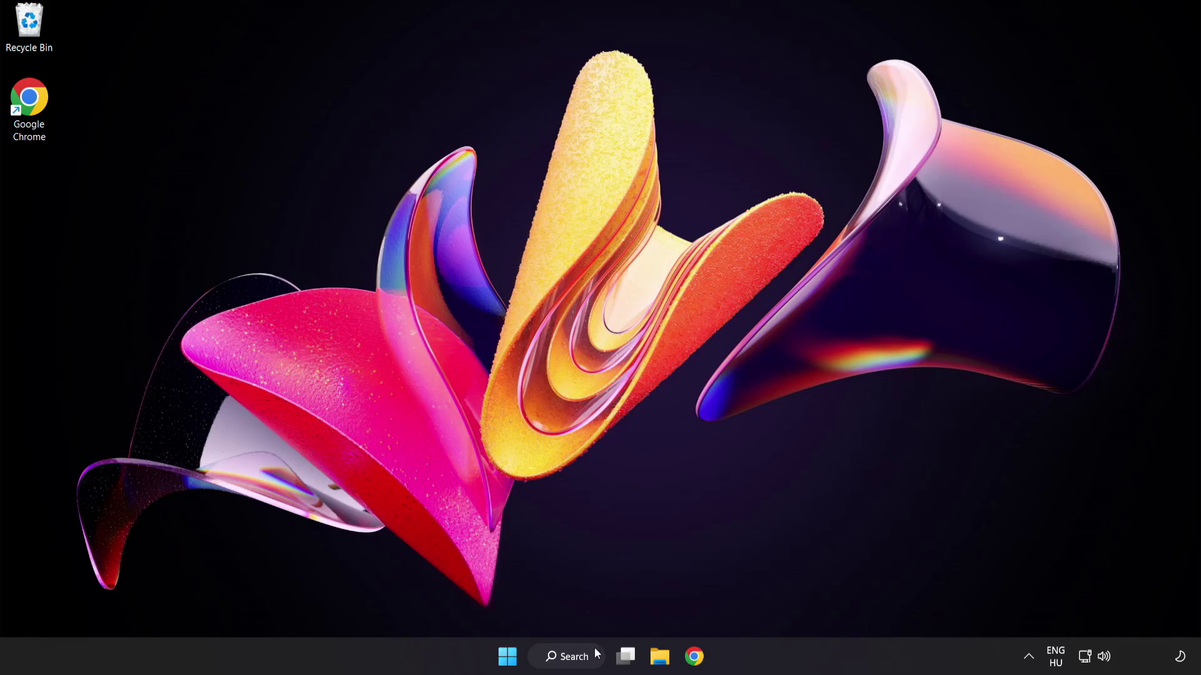
pyautogui.click(579, 662)
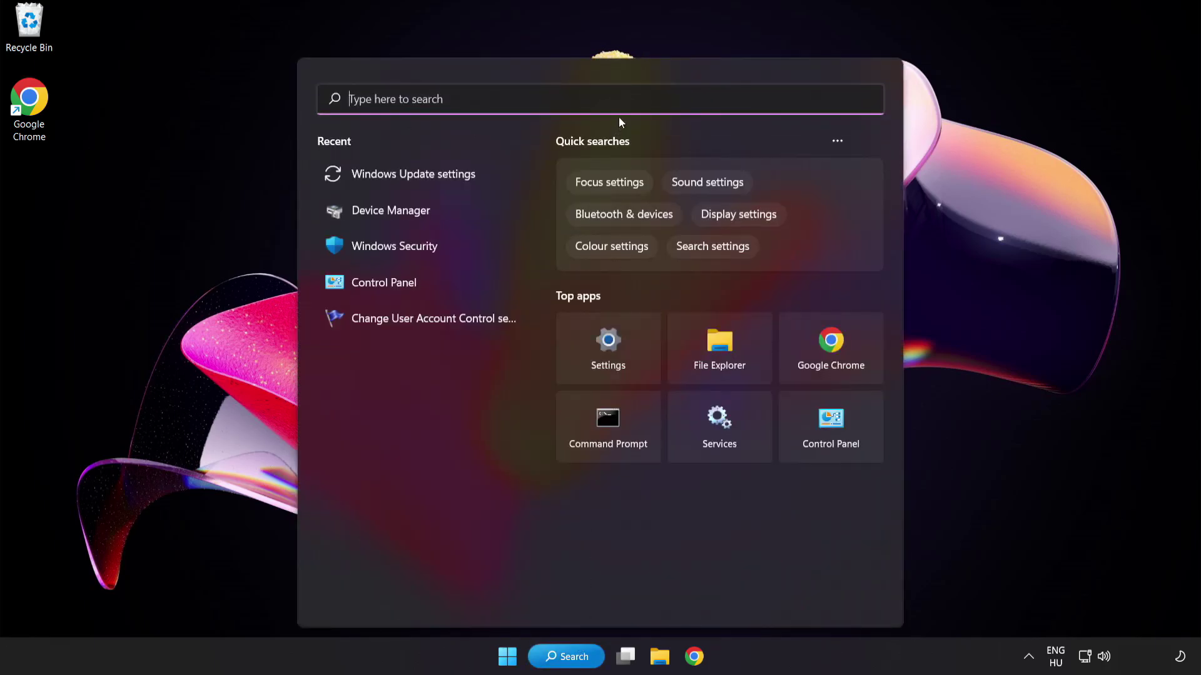
pyautogui.write('security')
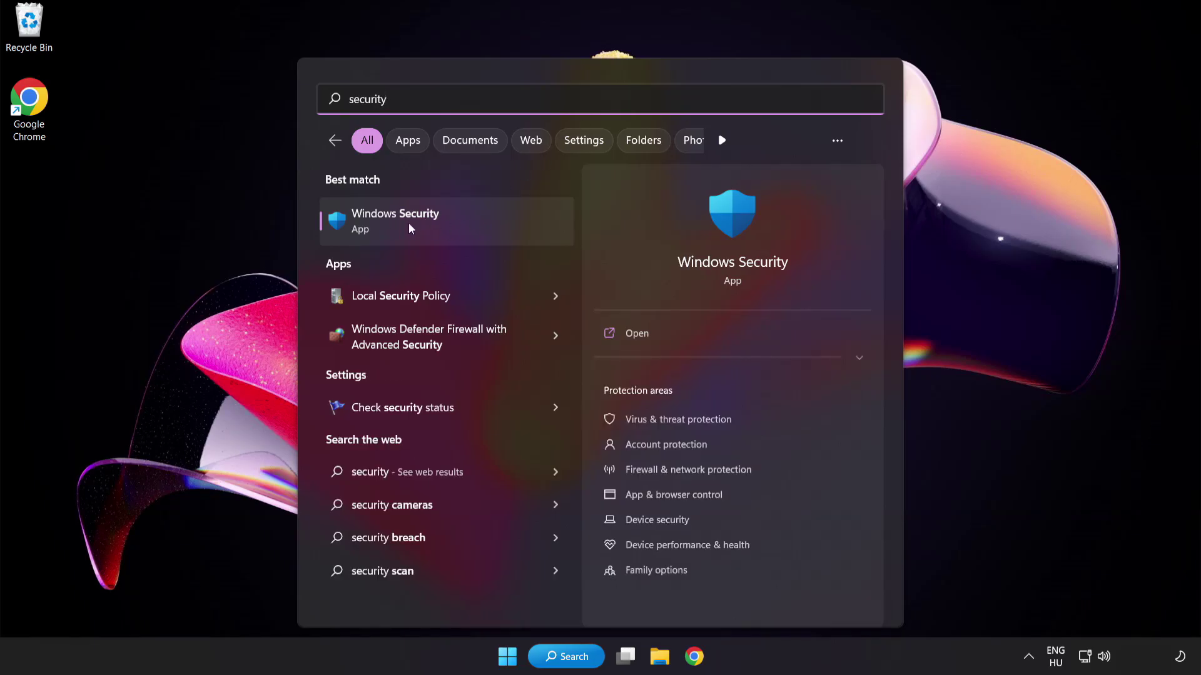
pyautogui.click(454, 220)
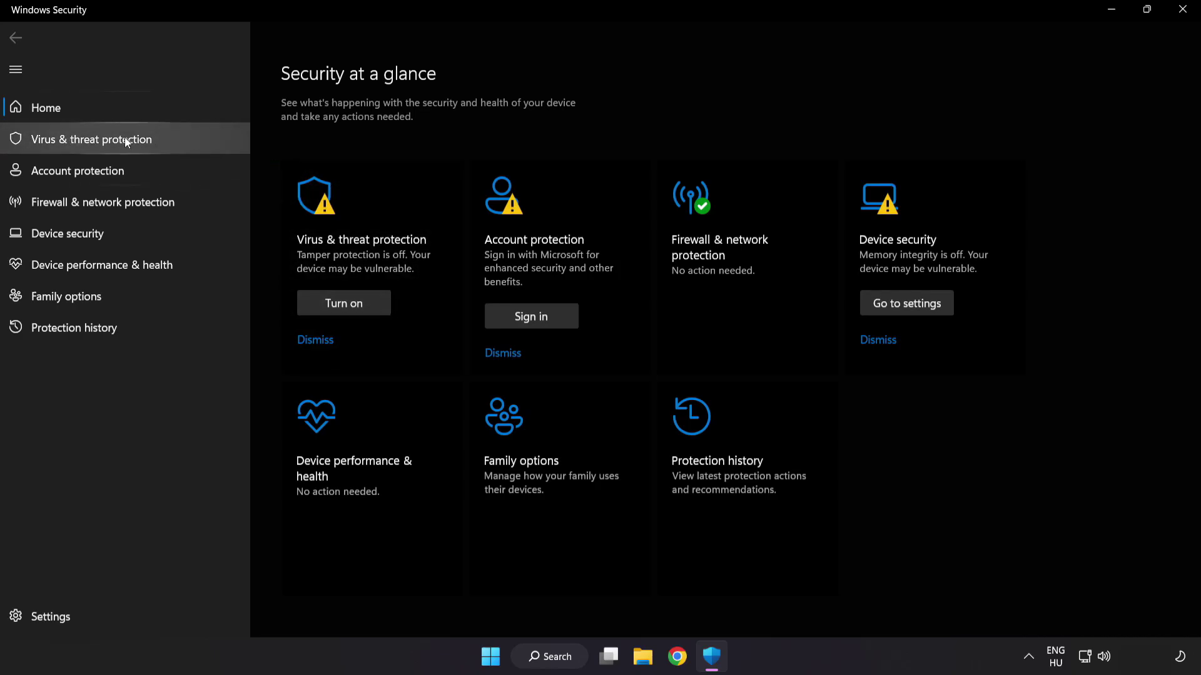
# - Go to Virus & threat protection settings and open Add or remove exclusions
pyautogui.click(182, 141)
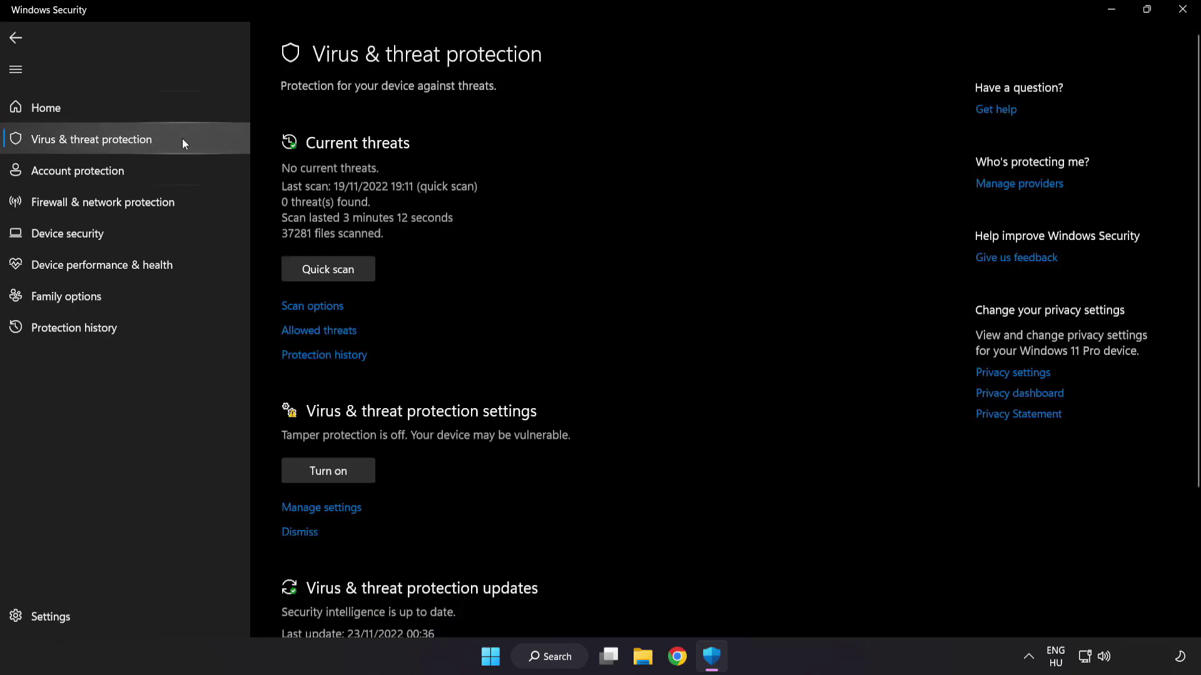
pyautogui.scroll(-3, 759, 184)
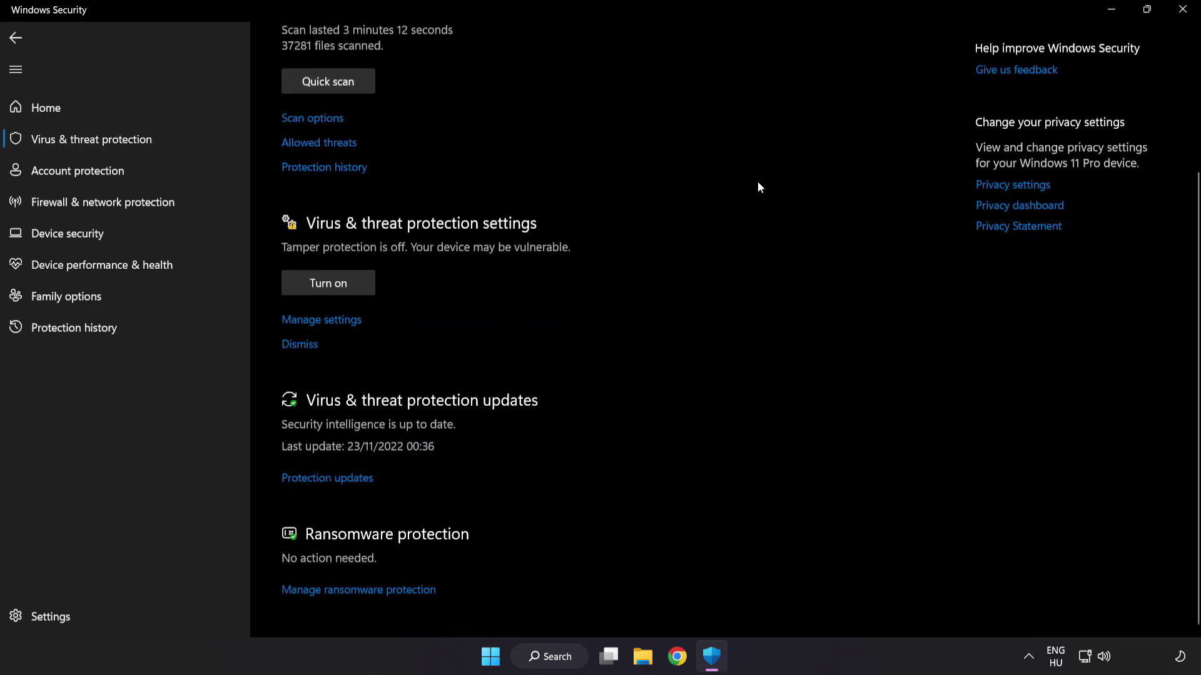
pyautogui.click(330, 321)
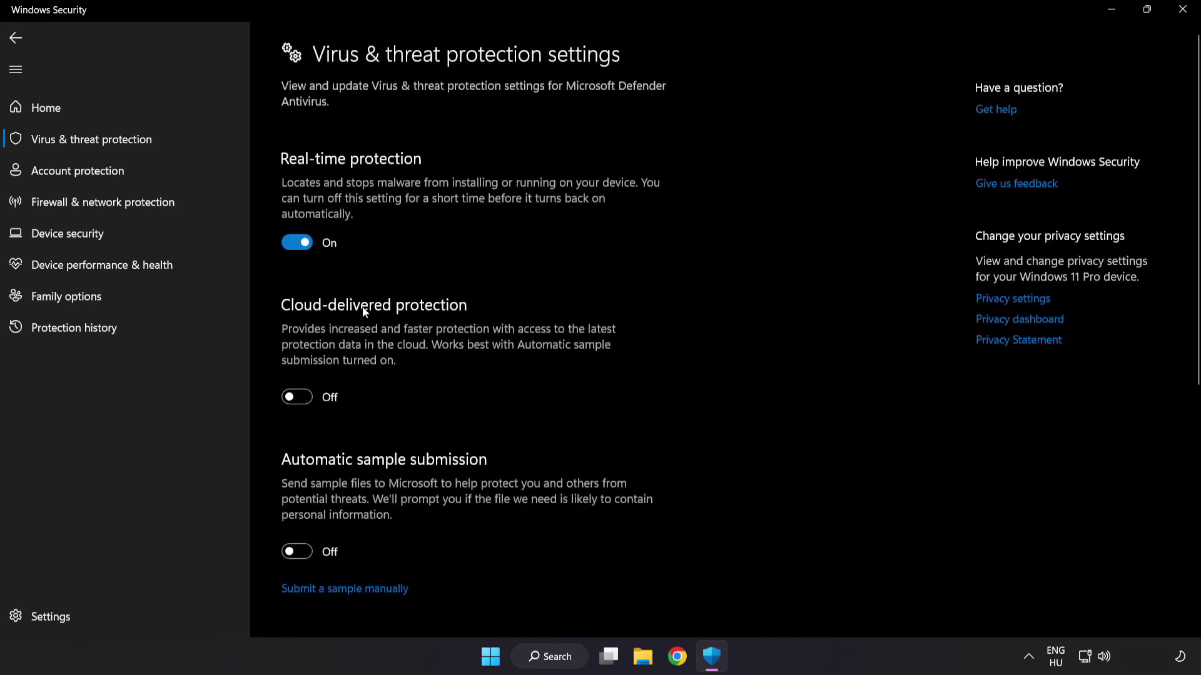
pyautogui.scroll(-6, 698, 326)
pyautogui.scroll(-1, 698, 325)
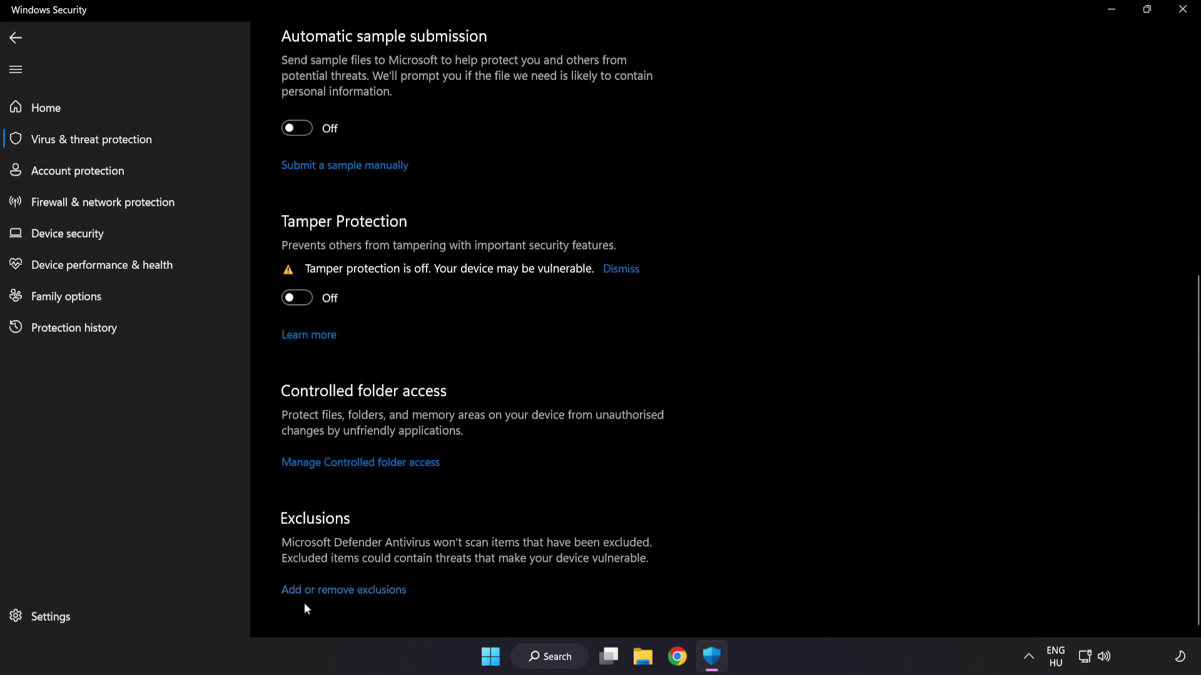
pyautogui.click(349, 592)
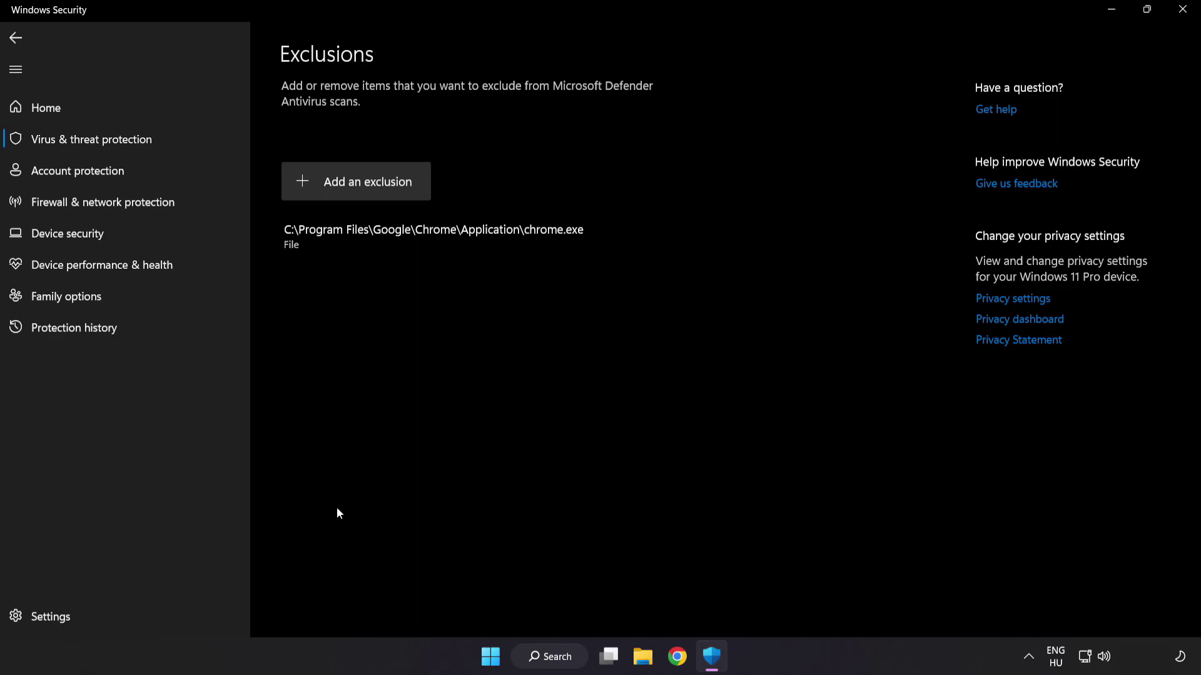
# - Start a new File exclusion and browse to Local Disk (C:)
pyautogui.click(357, 188)
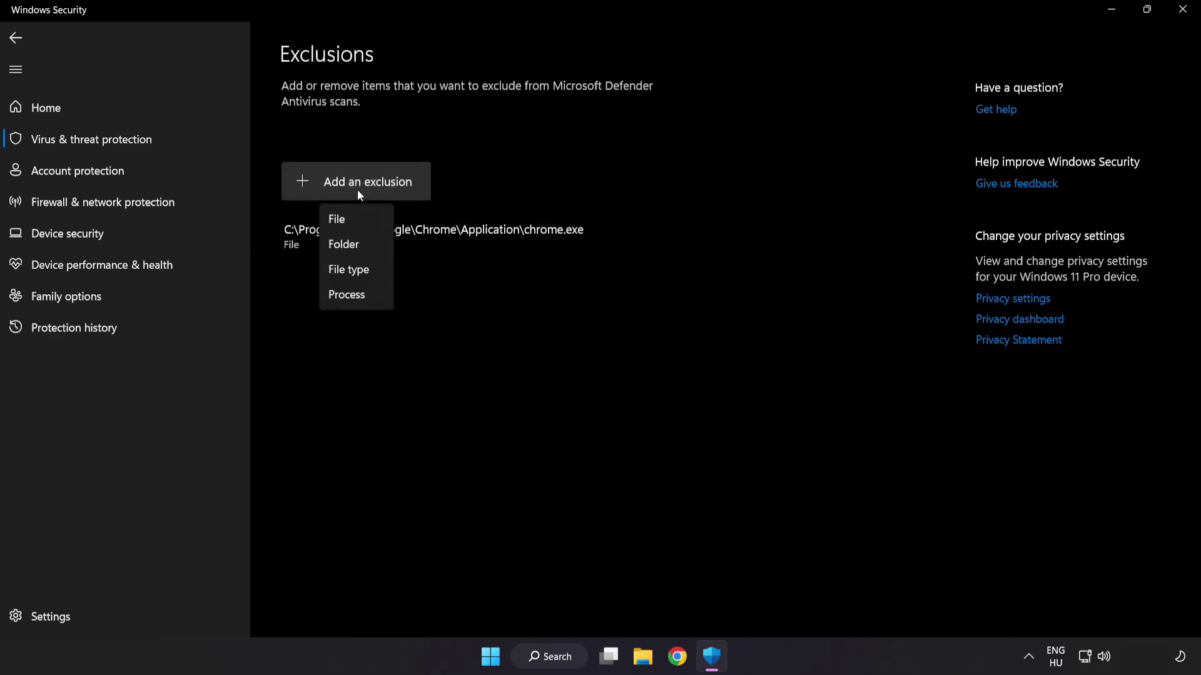
pyautogui.click(349, 222)
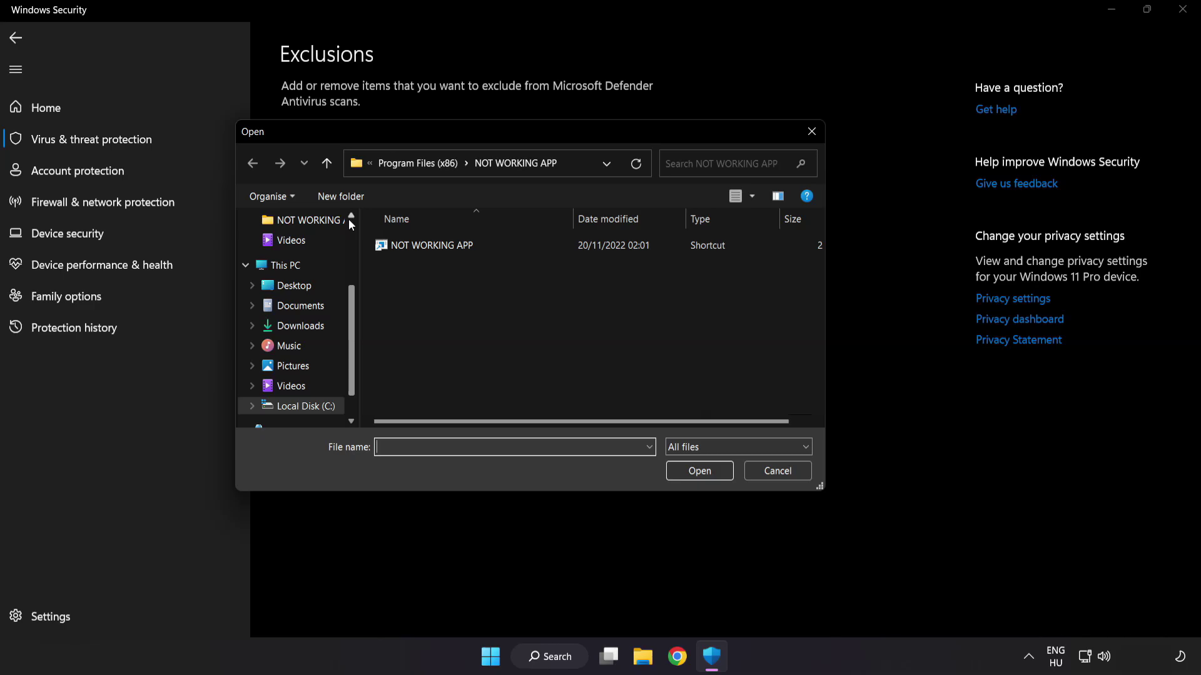
pyautogui.click(384, 167)
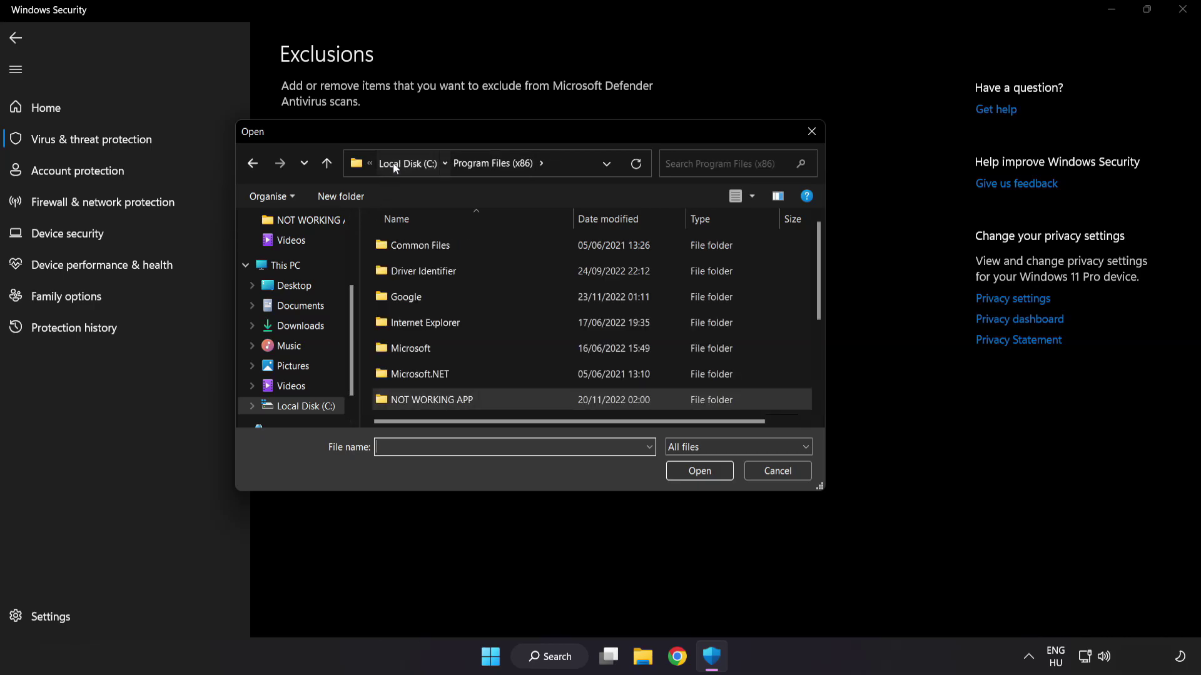
pyautogui.click(393, 163)
pyautogui.click(396, 162)
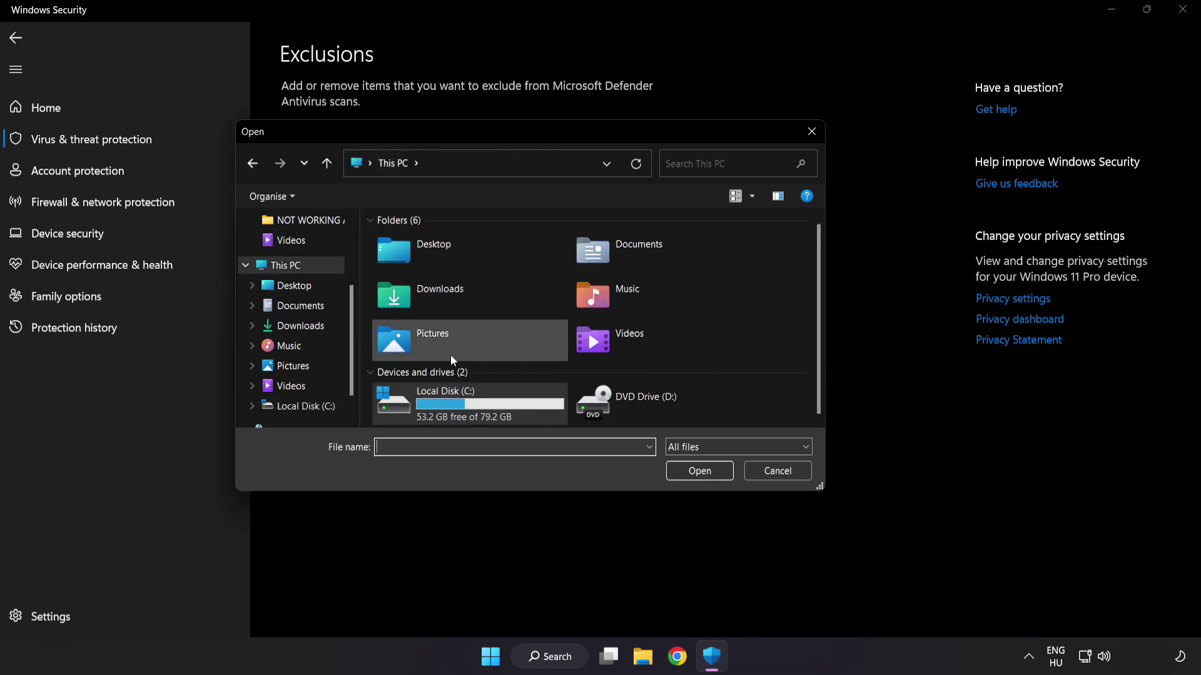
pyautogui.doubleClick(448, 409)
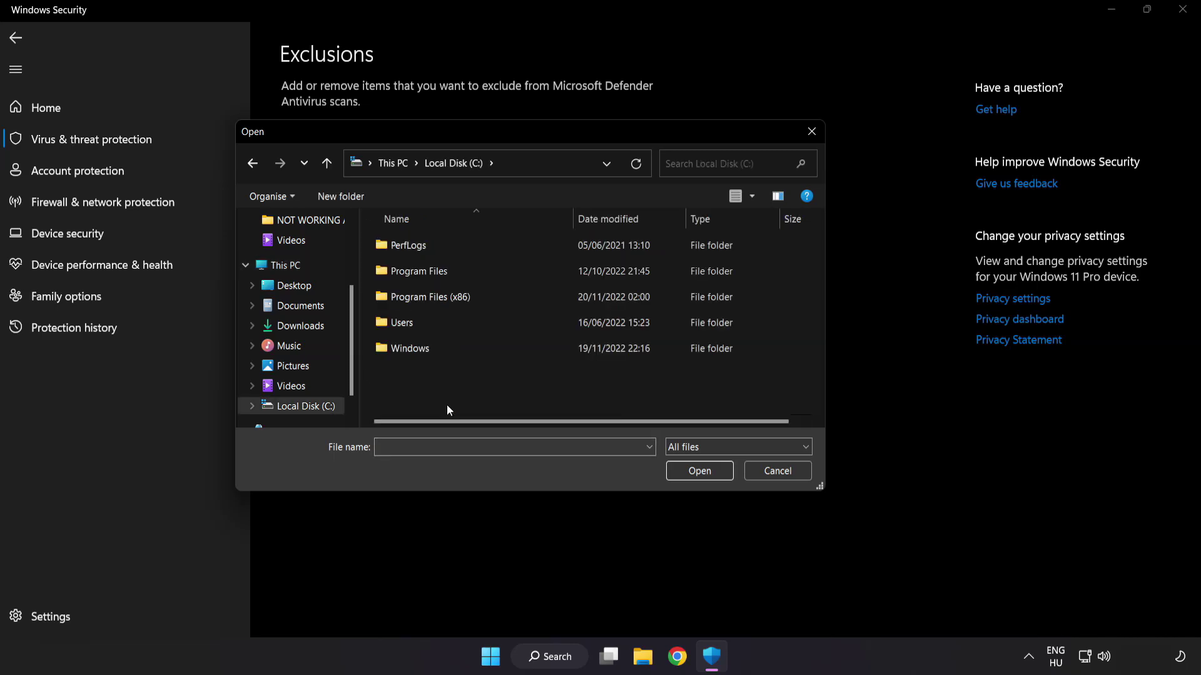
# - Pick the shortcut in Program Files (x86)\NOT WORKING APP as the excluded file
pyautogui.doubleClick(462, 291)
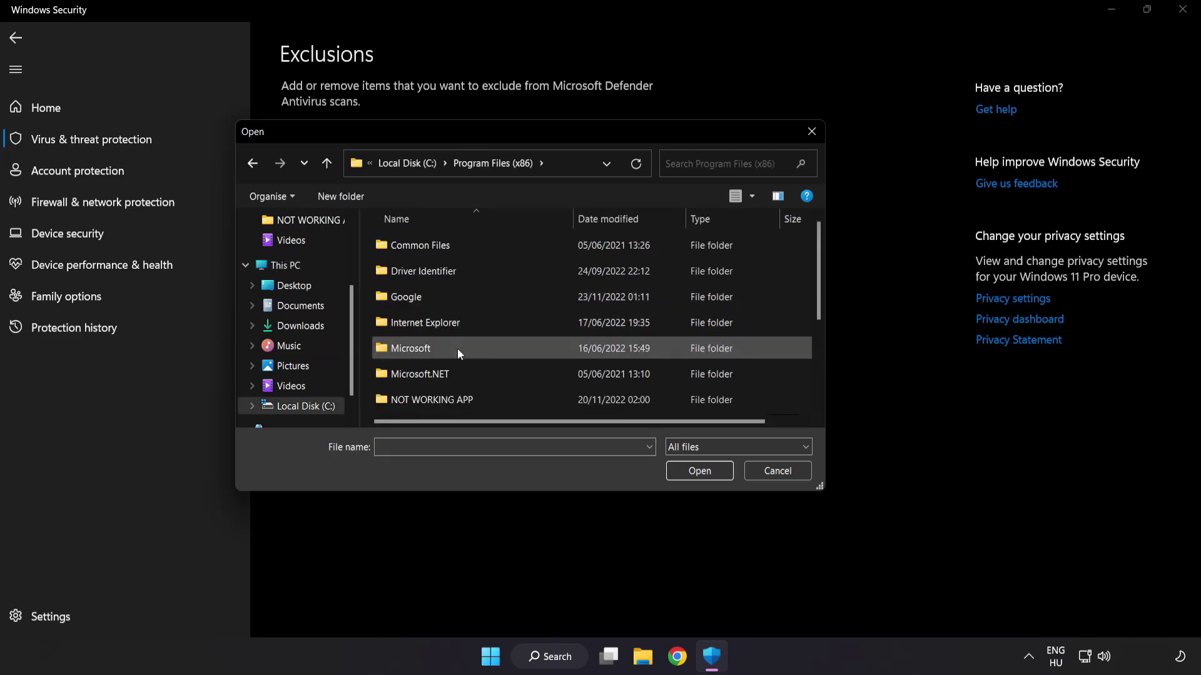
pyautogui.scroll(-1, 444, 401)
pyautogui.click(431, 326)
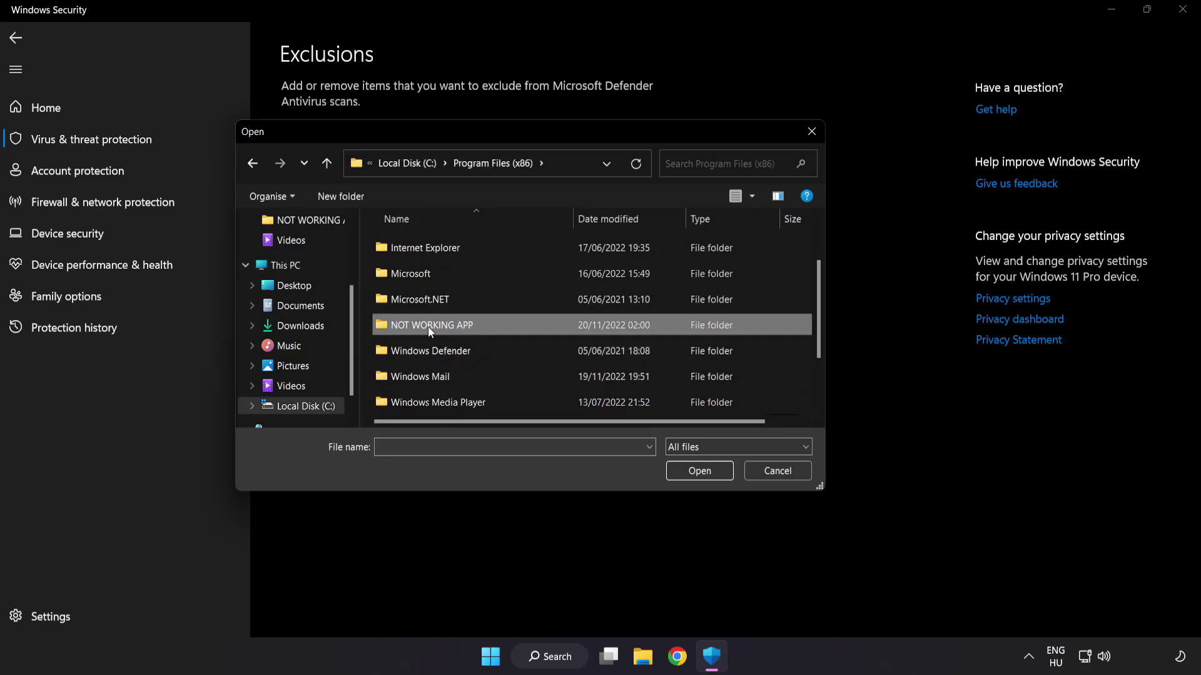
pyautogui.doubleClick(476, 325)
pyautogui.click(441, 251)
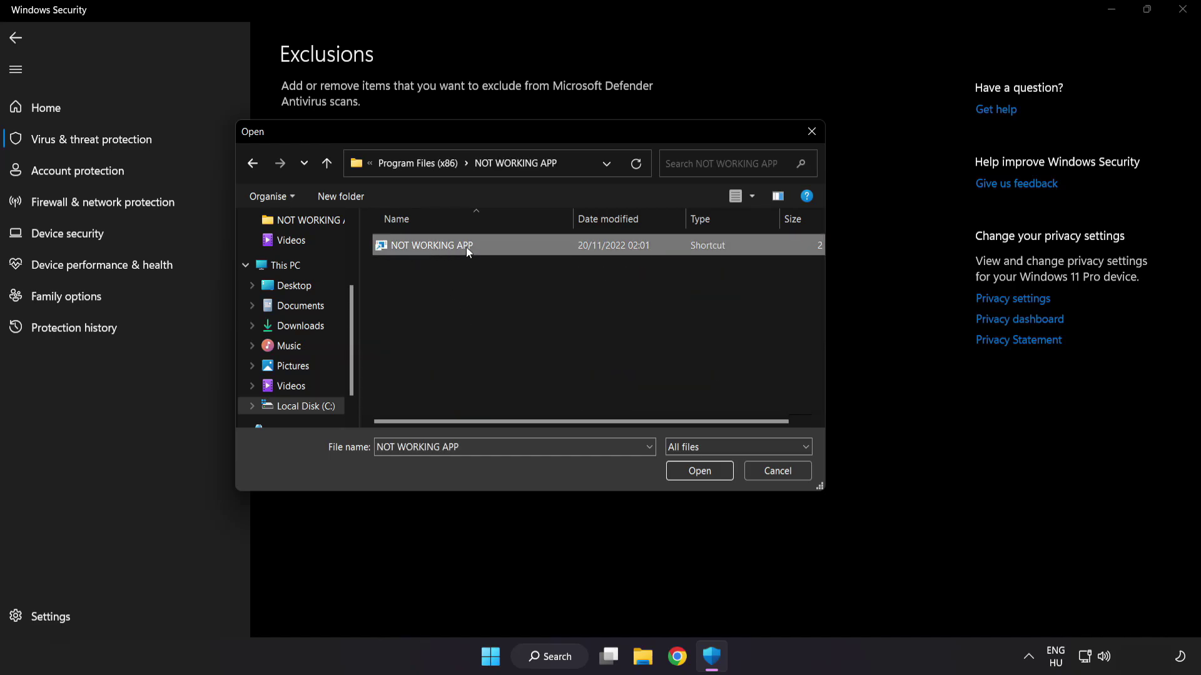
pyautogui.click(700, 474)
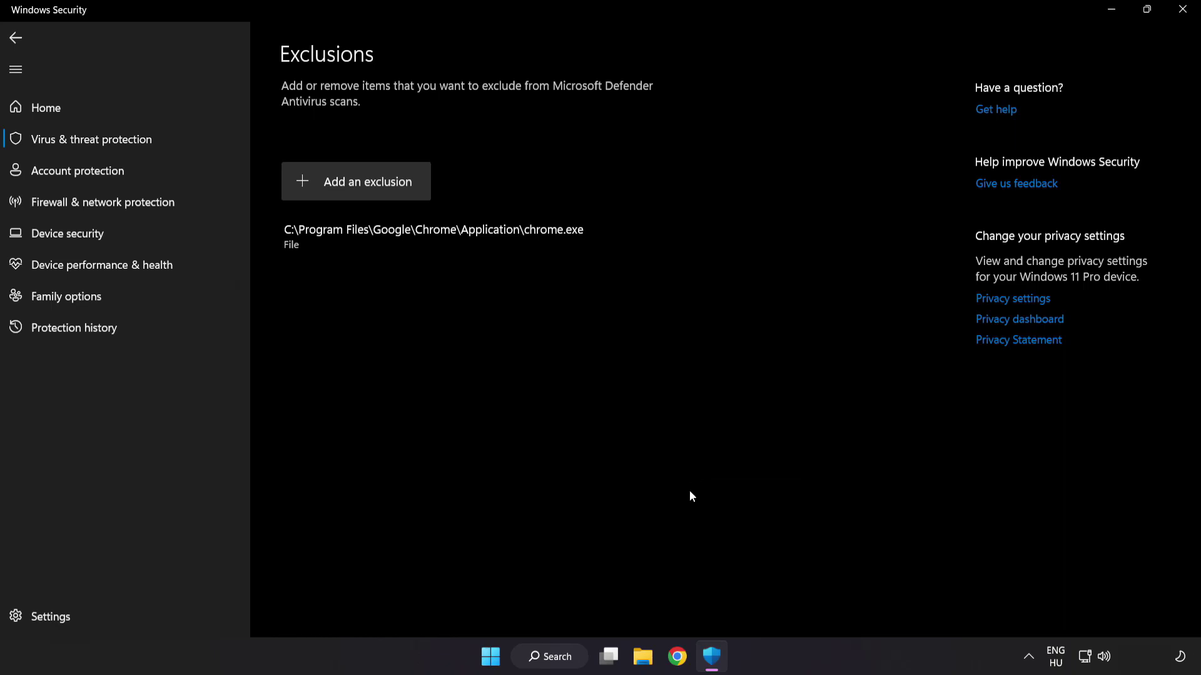
# - Close Windows Security and display the Start menu's power options for restarting
pyautogui.click(1179, 20)
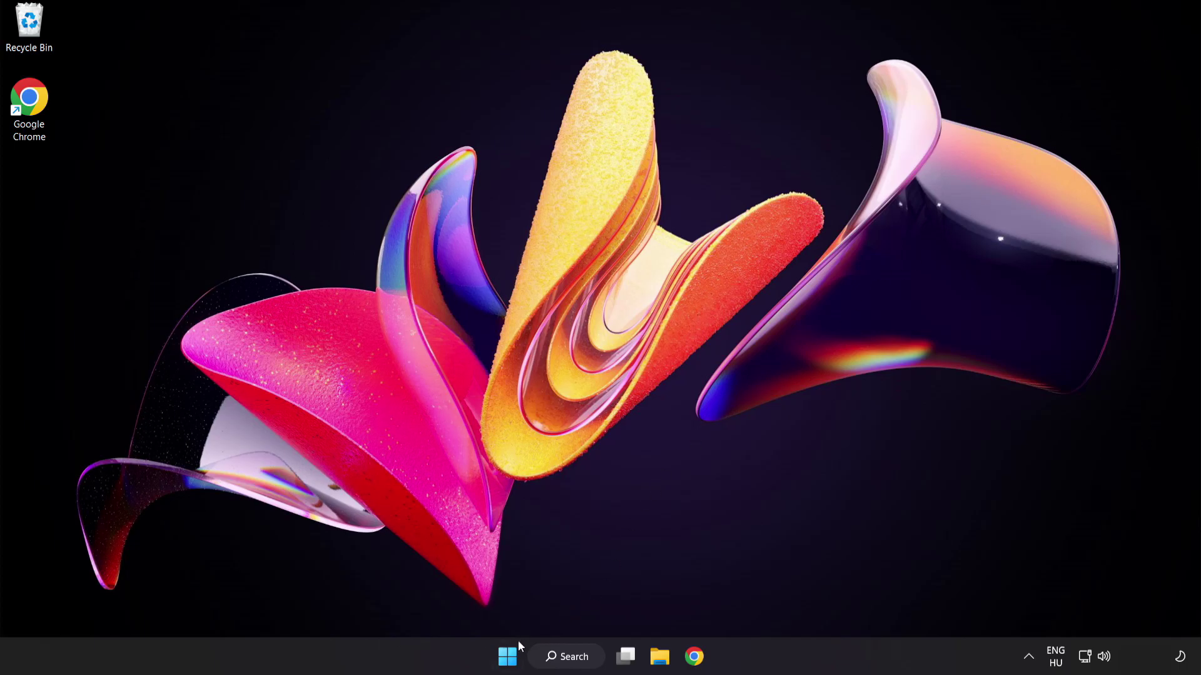
pyautogui.click(507, 655)
pyautogui.click(795, 603)
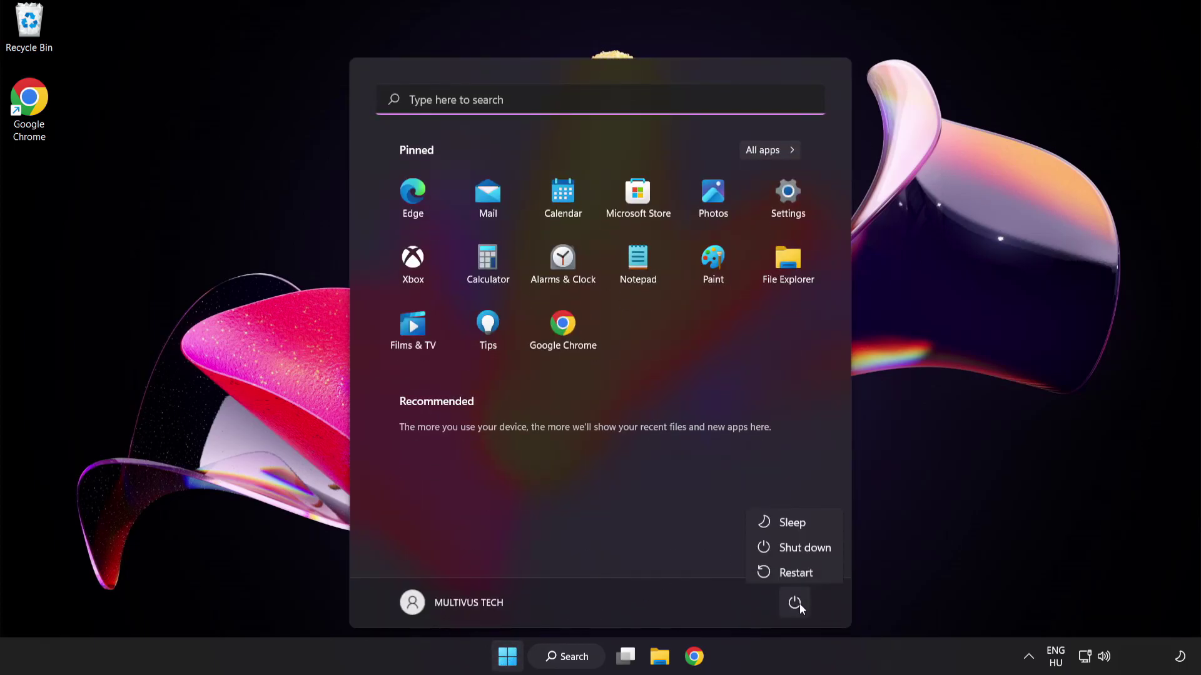